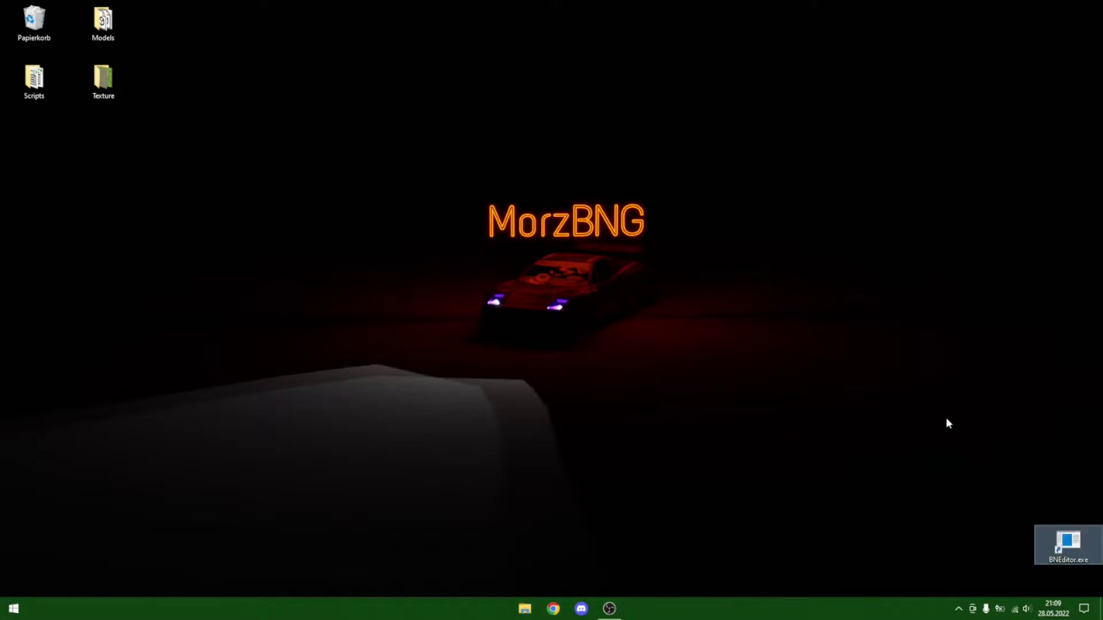
# - Launch BNEditor.exe and open the Mods folder within Dokumente in File Explorer
pyautogui.doubleClick(1060, 552)
pyautogui.click(524, 612)
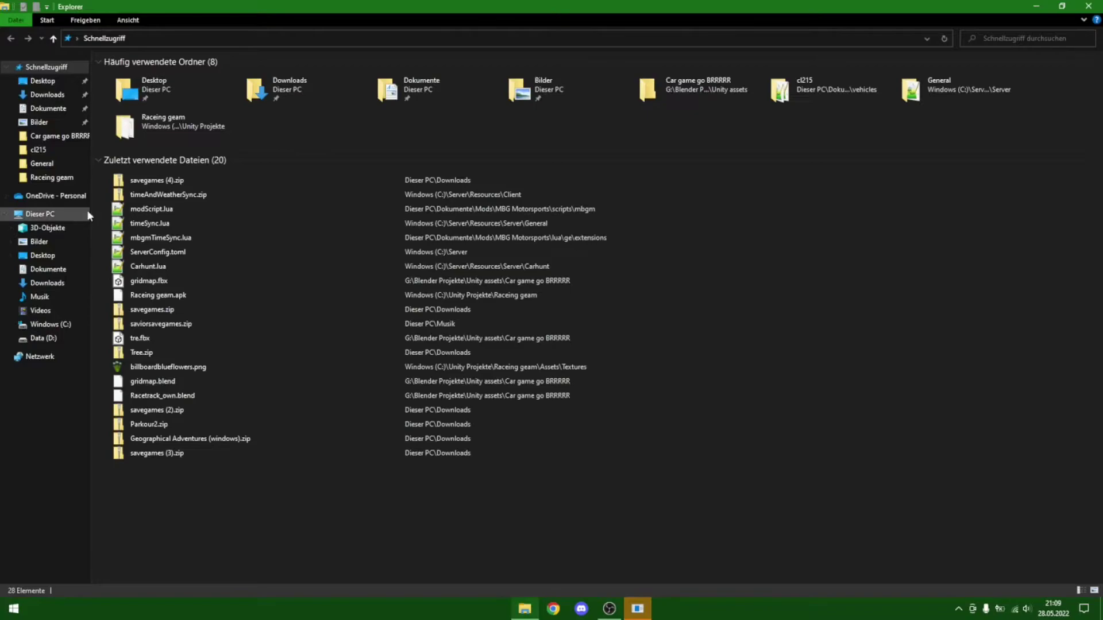
pyautogui.click(49, 268)
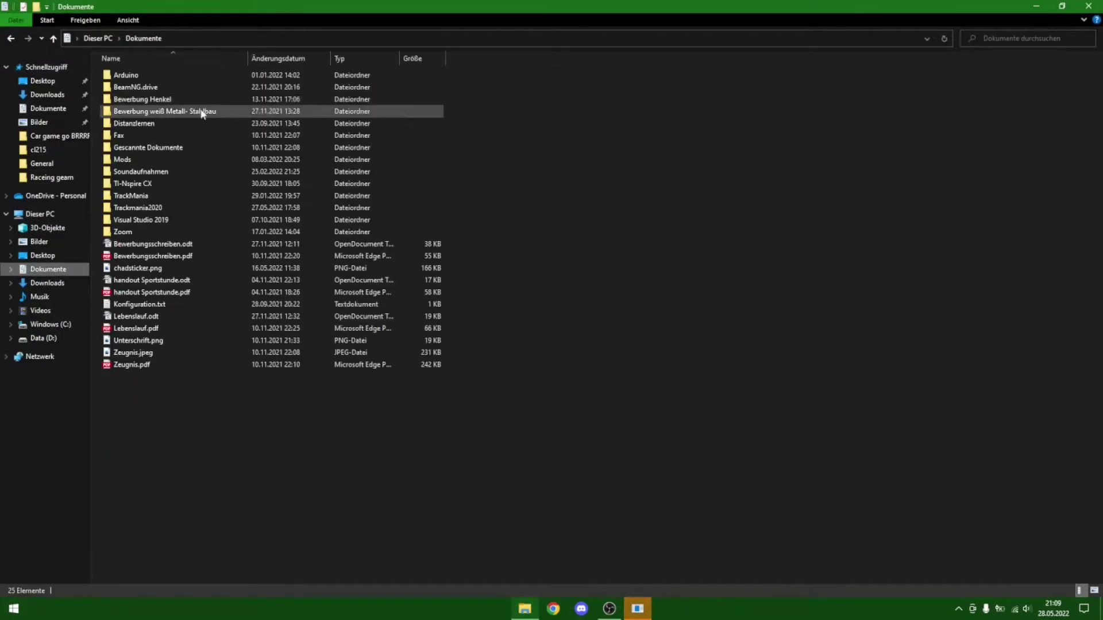
pyautogui.doubleClick(157, 160)
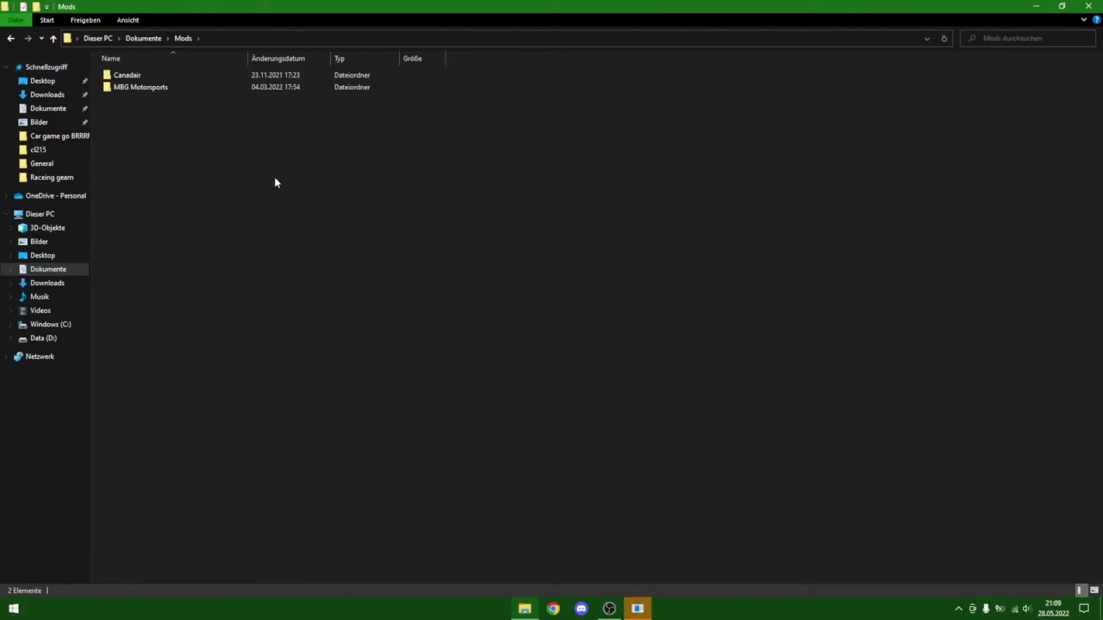
# - Open cl215_fuselage.jbeam from the Canadair\vehicles\cl215 folder
pyautogui.press('Down')
pyautogui.press('Up')
pyautogui.press('Return')
pyautogui.press('Down')
pyautogui.press('Return')
pyautogui.press('Down')
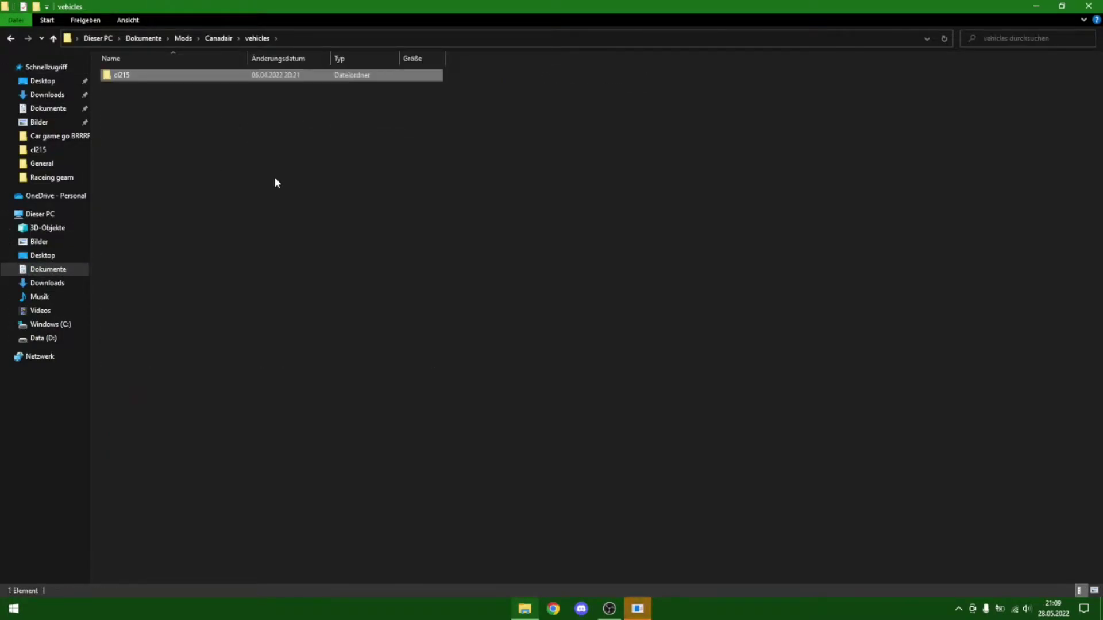
pyautogui.press('Return')
pyautogui.press('Down')
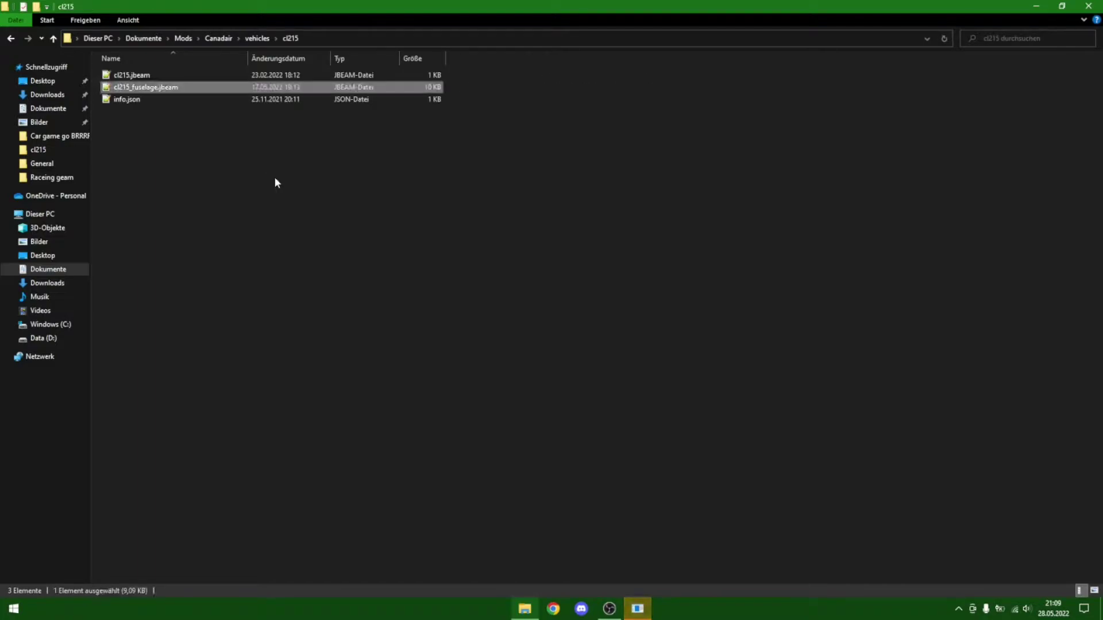
pyautogui.press('Return')
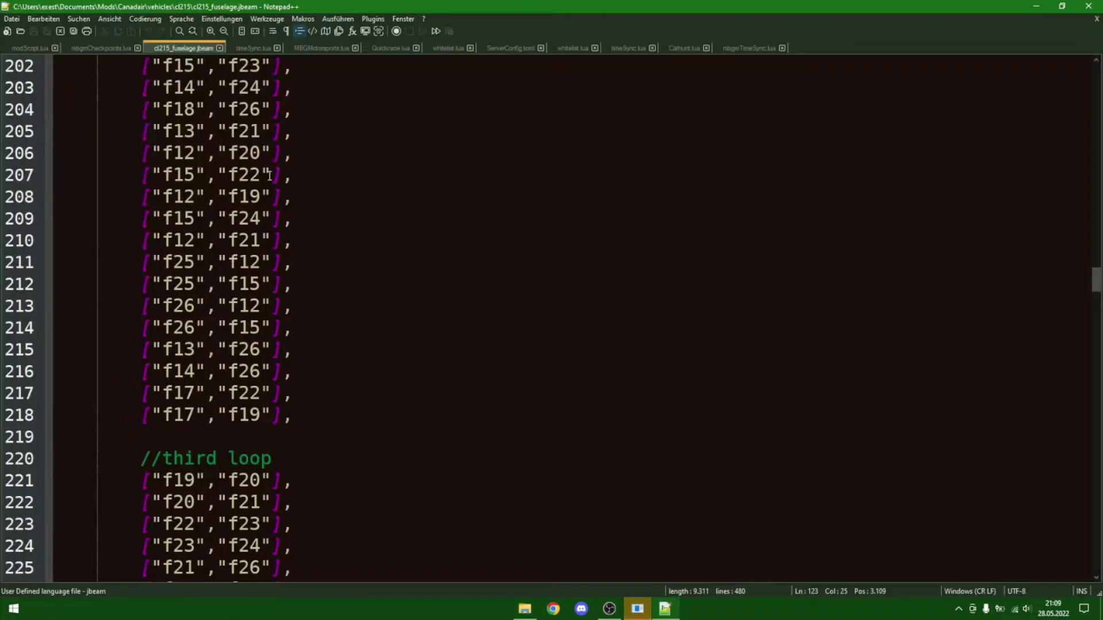
# - Look through the beam and triangle definitions of cl215_fuselage.jbeam down to the end of the file
pyautogui.scroll(10, 608, 277)
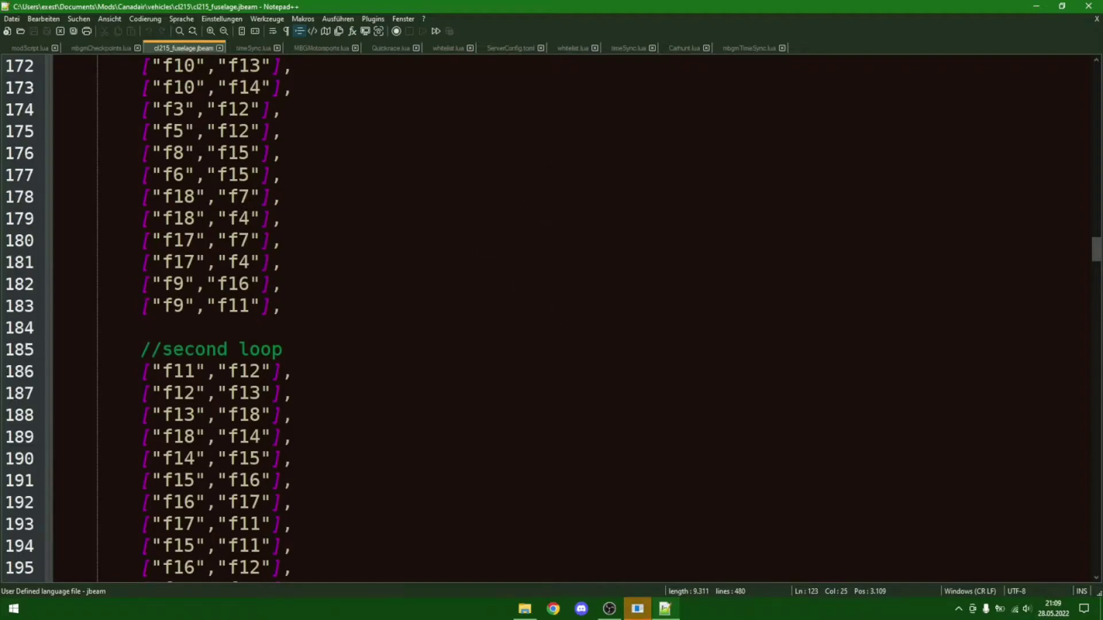
pyautogui.moveTo(1096, 251); pyautogui.dragTo(1098, 537)
pyautogui.scroll(-5, 311, 446)
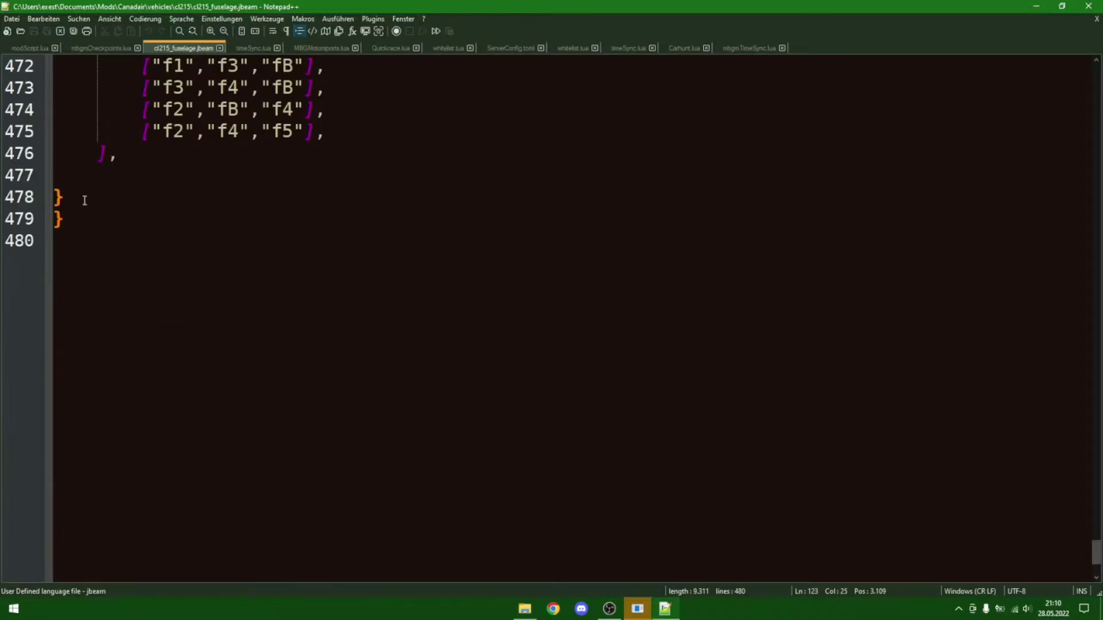
pyautogui.scroll(10, 325, 296)
# - Switch to NodeBeam Editor, maximize it and import the BeamNG file cl215_fuselage.jbeam from Dokumente\Mods\Canadair\vehicles\cl215
pyautogui.click(638, 609)
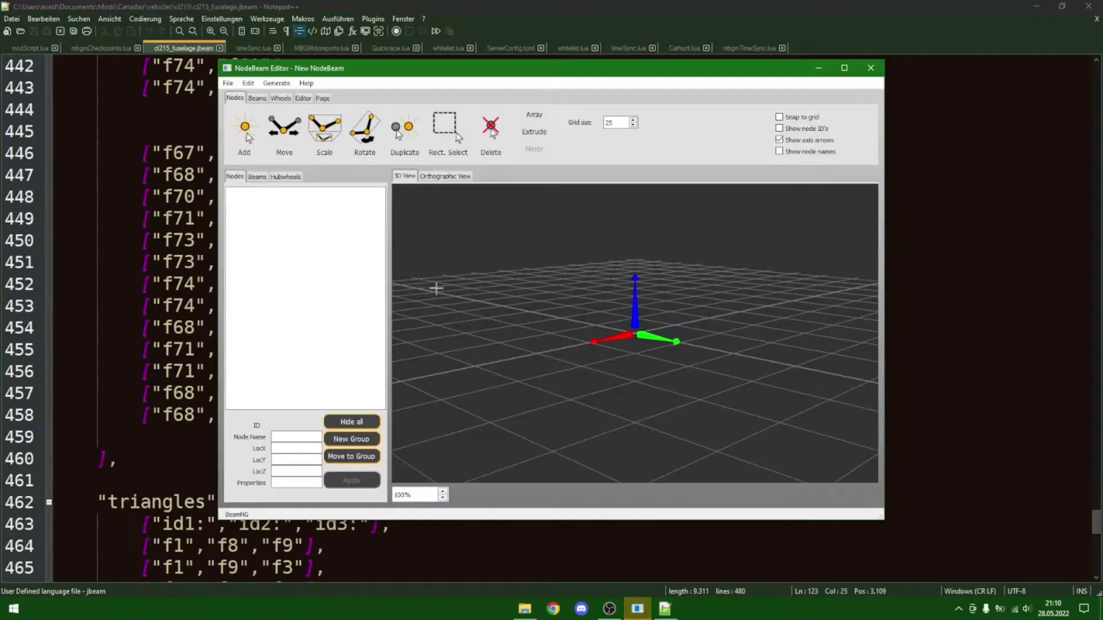
pyautogui.click(844, 69)
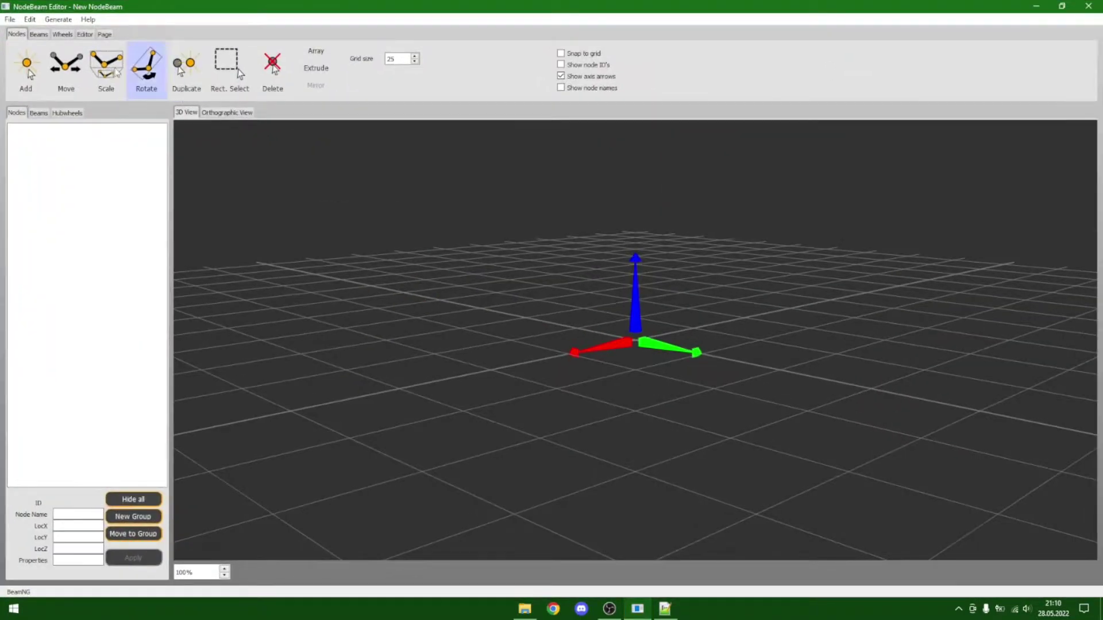
pyautogui.click(9, 20)
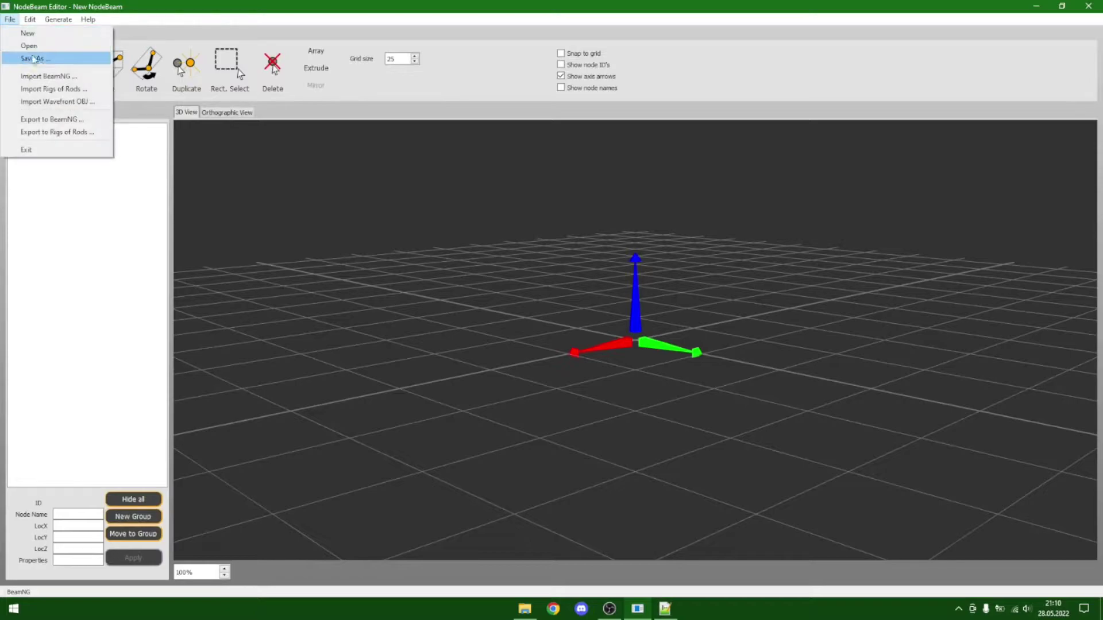
pyautogui.click(57, 76)
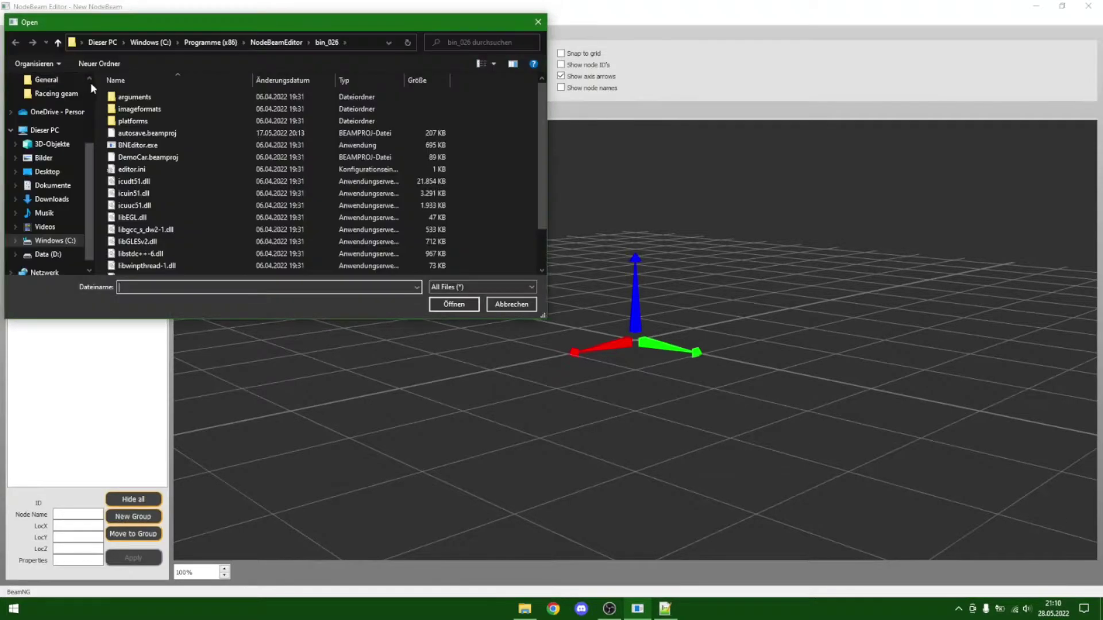
pyautogui.click(57, 185)
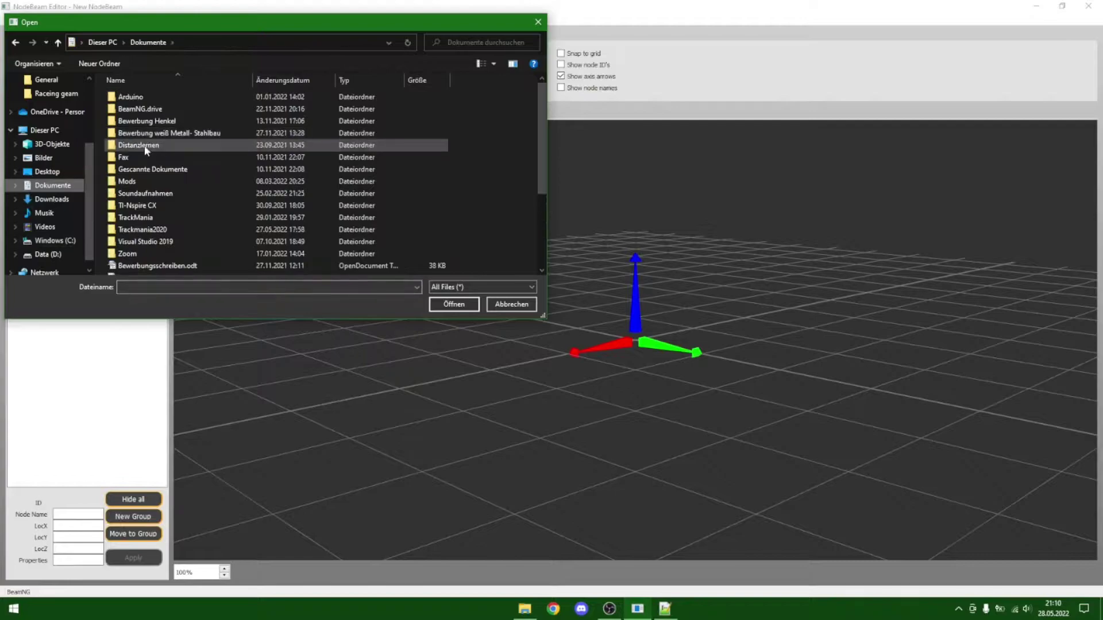
pyautogui.doubleClick(138, 181)
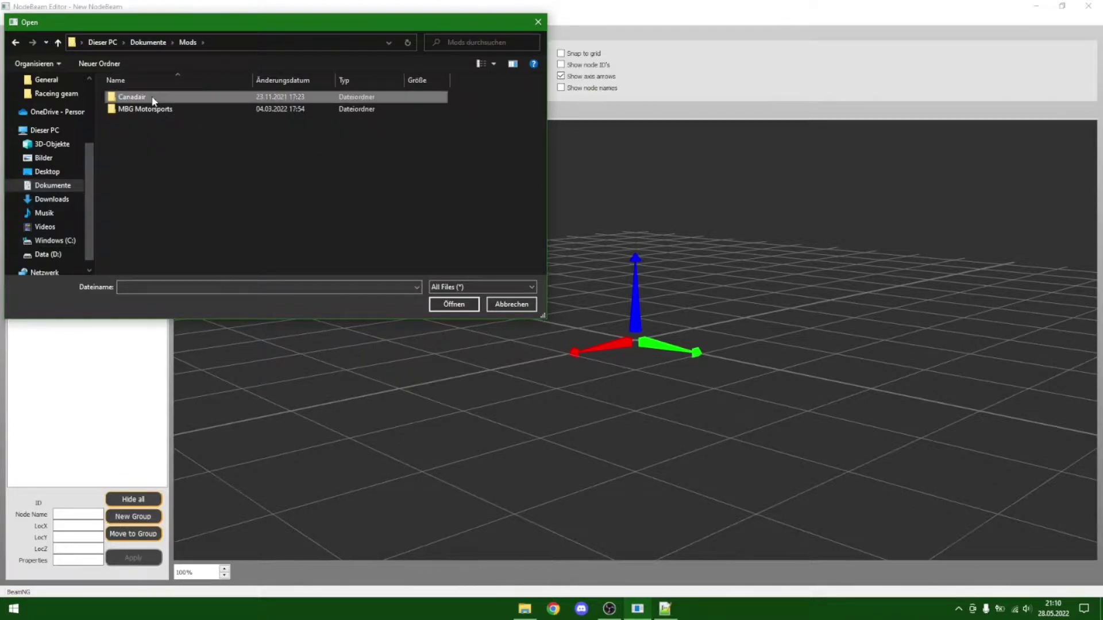
pyautogui.doubleClick(148, 98)
pyautogui.doubleClick(144, 98)
pyautogui.doubleClick(144, 98)
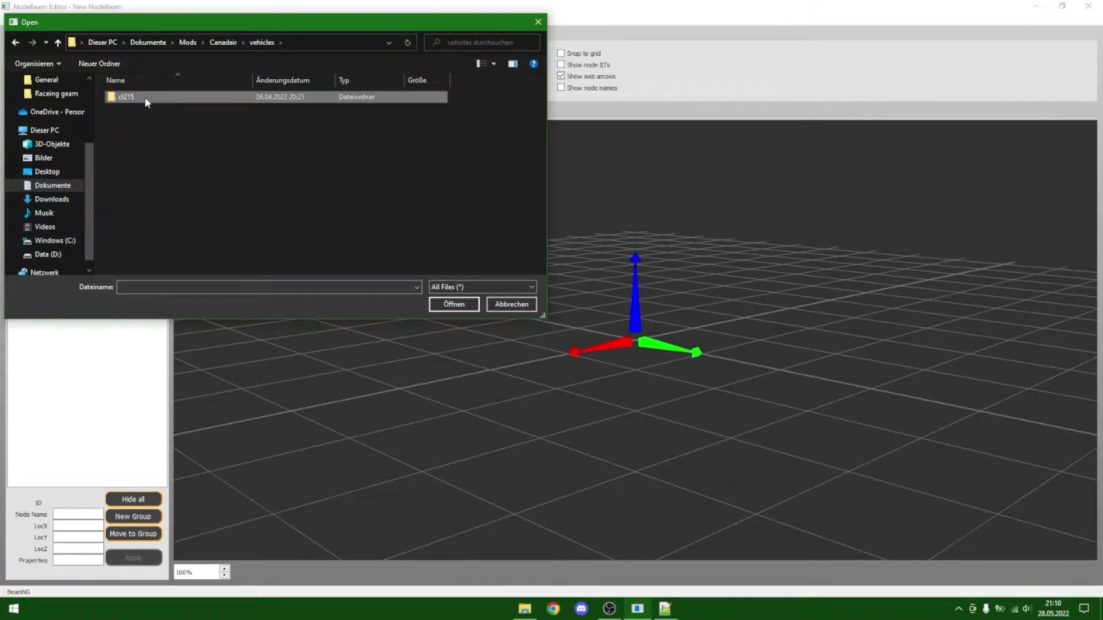
pyautogui.doubleClick(142, 116)
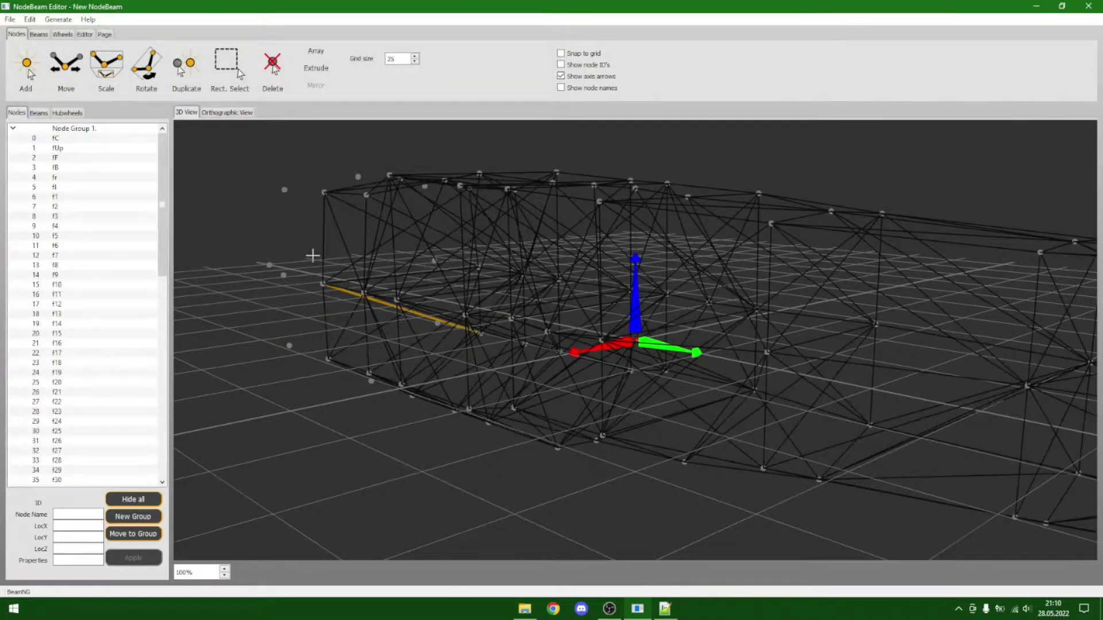
# - Examine the imported fuselage structure in the 3D view from several angles at 70% zoom
pyautogui.moveTo(379, 280); pyautogui.dragTo(372, 329, button='middle')
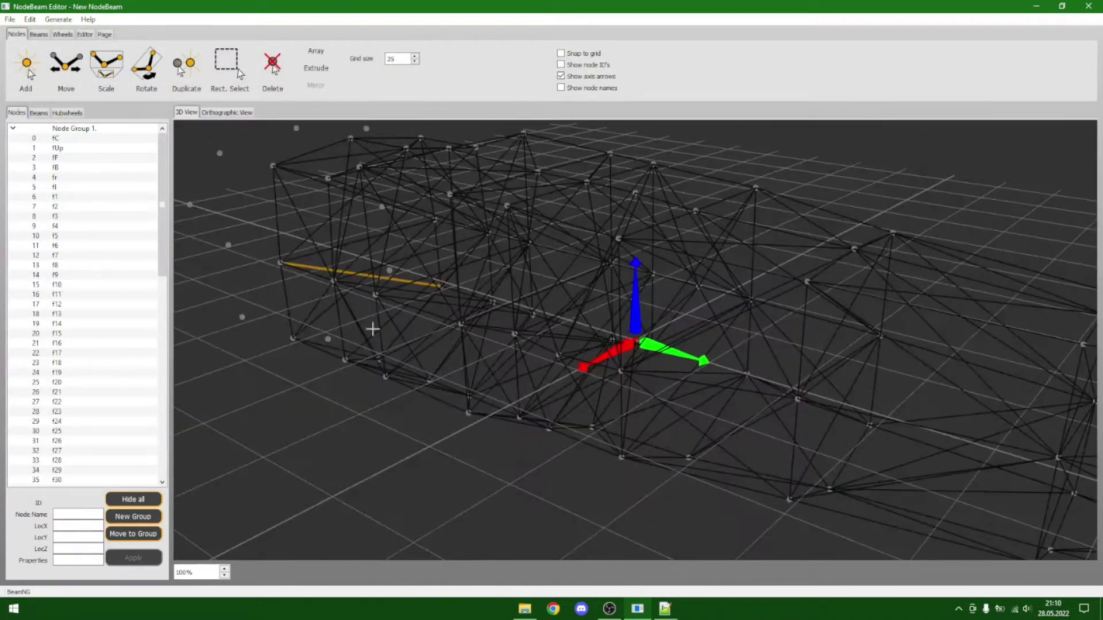
pyautogui.click(225, 576)
pyautogui.click(224, 576)
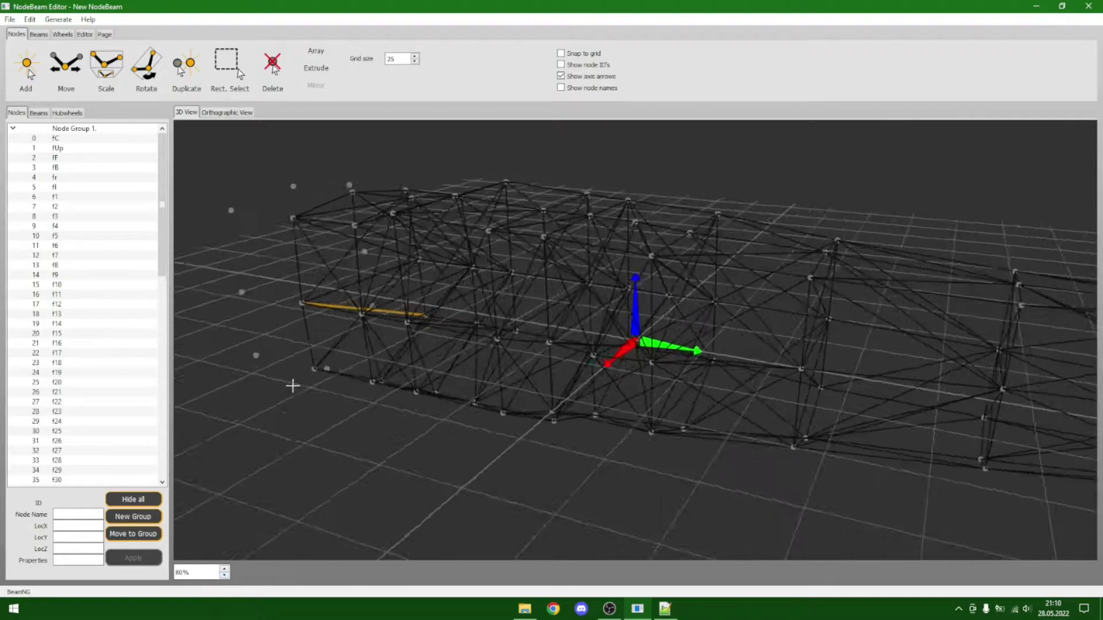
pyautogui.moveTo(277, 386); pyautogui.dragTo(316, 469, button='middle')
pyautogui.click(225, 576)
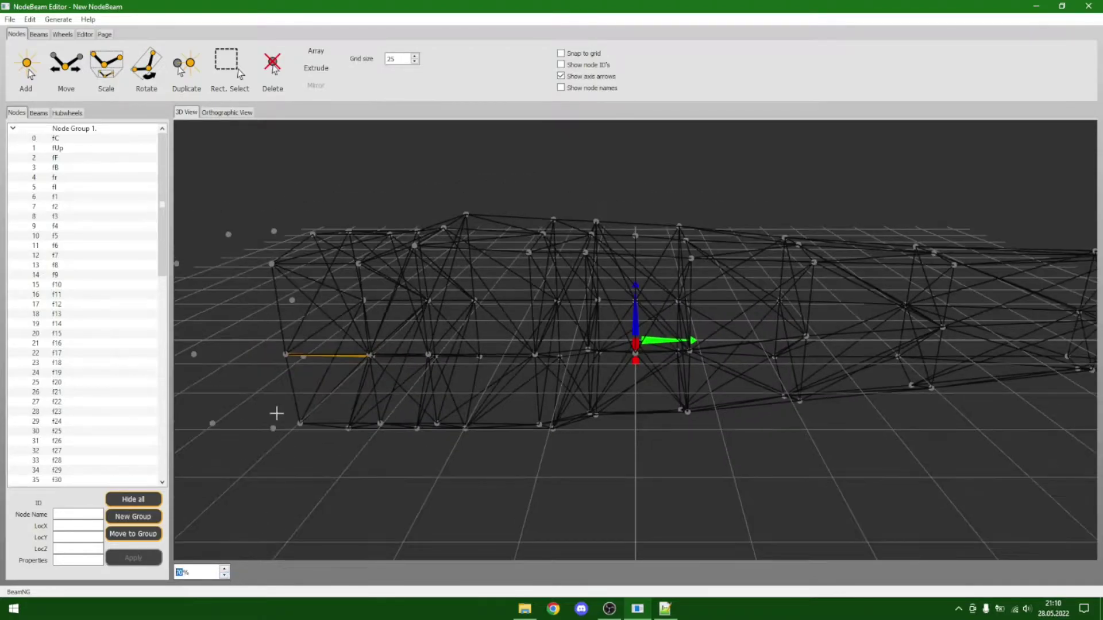
pyautogui.moveTo(276, 414); pyautogui.dragTo(344, 441, button='middle')
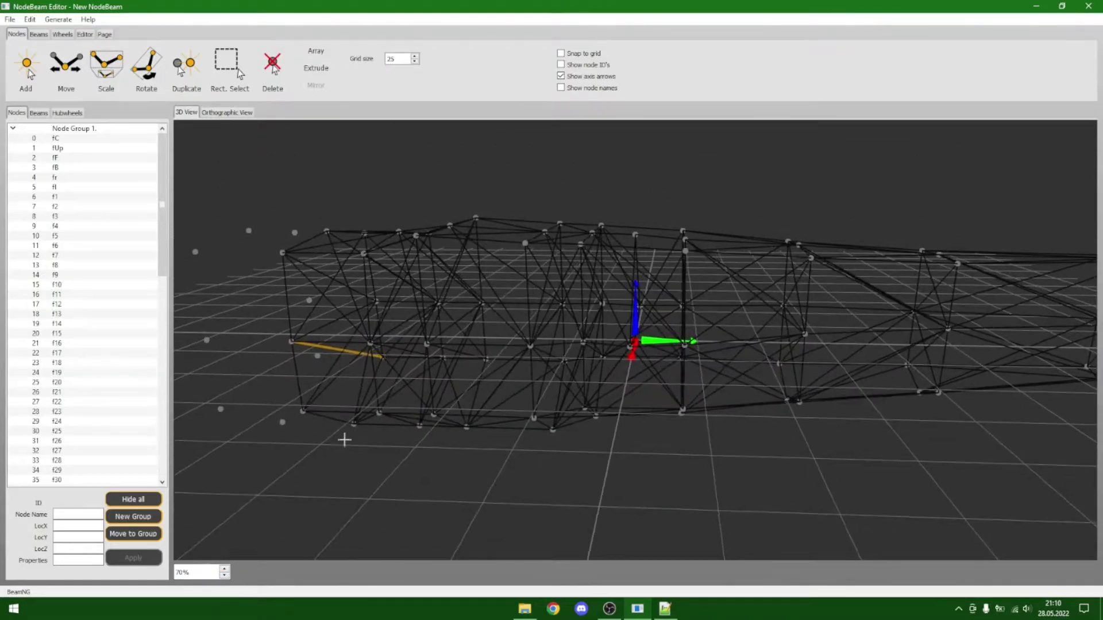
# - Switch to Notepad++ and review the beam pairs and triangle entries in cl215_fuselage.jbeam
pyautogui.click(671, 616)
pyautogui.scroll(-5, 368, 395)
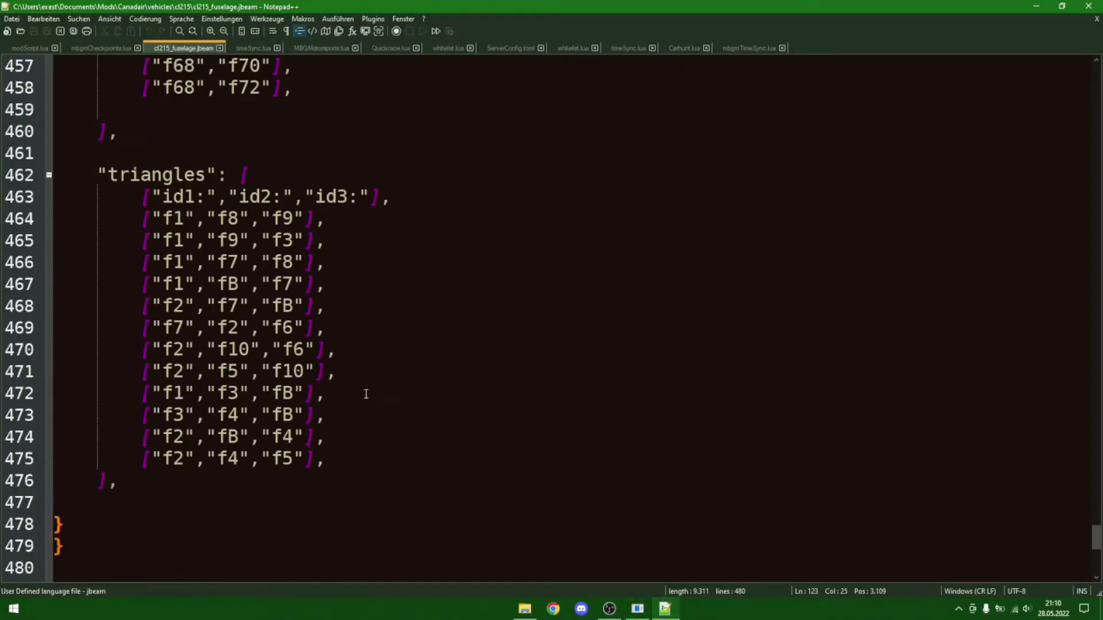
pyautogui.scroll(14, 365, 394)
pyautogui.scroll(20, 368, 394)
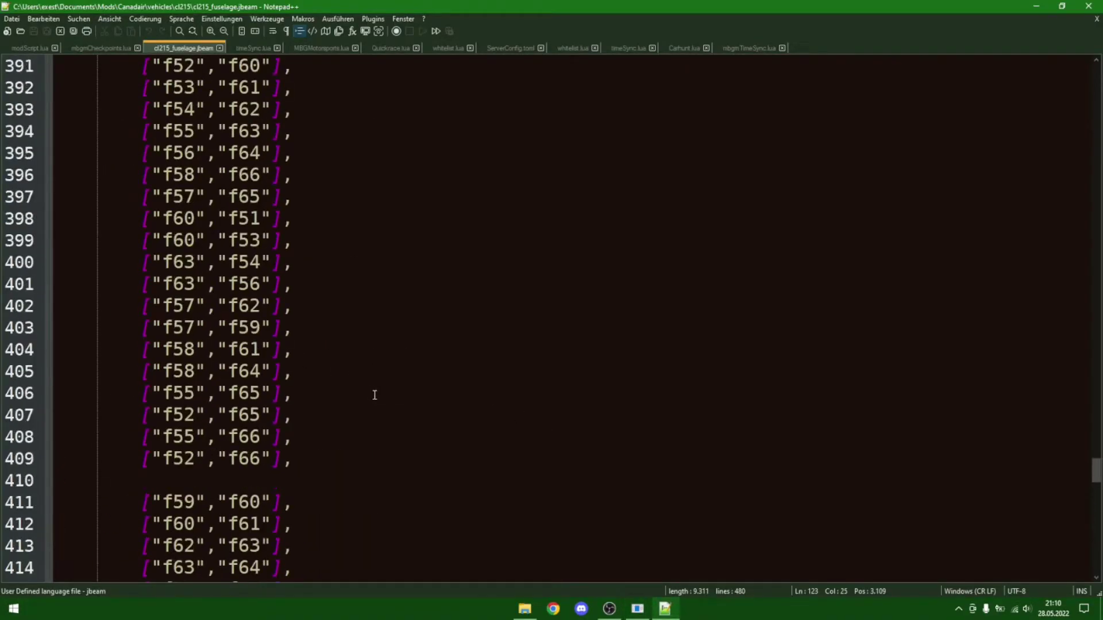
pyautogui.scroll(20, 365, 404)
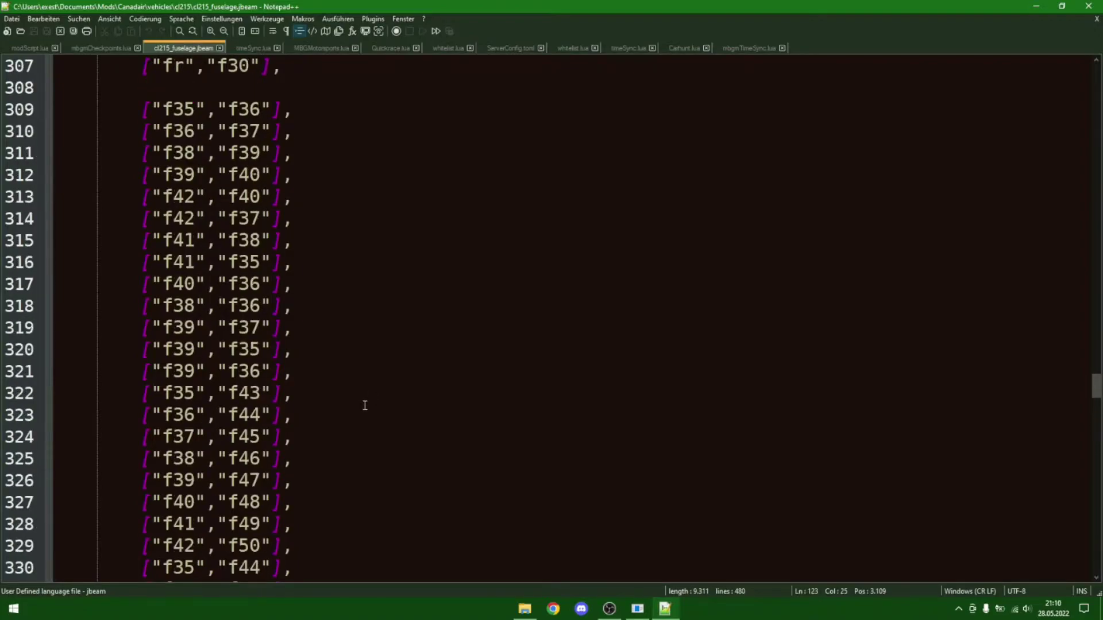
pyautogui.scroll(16, 400, 392)
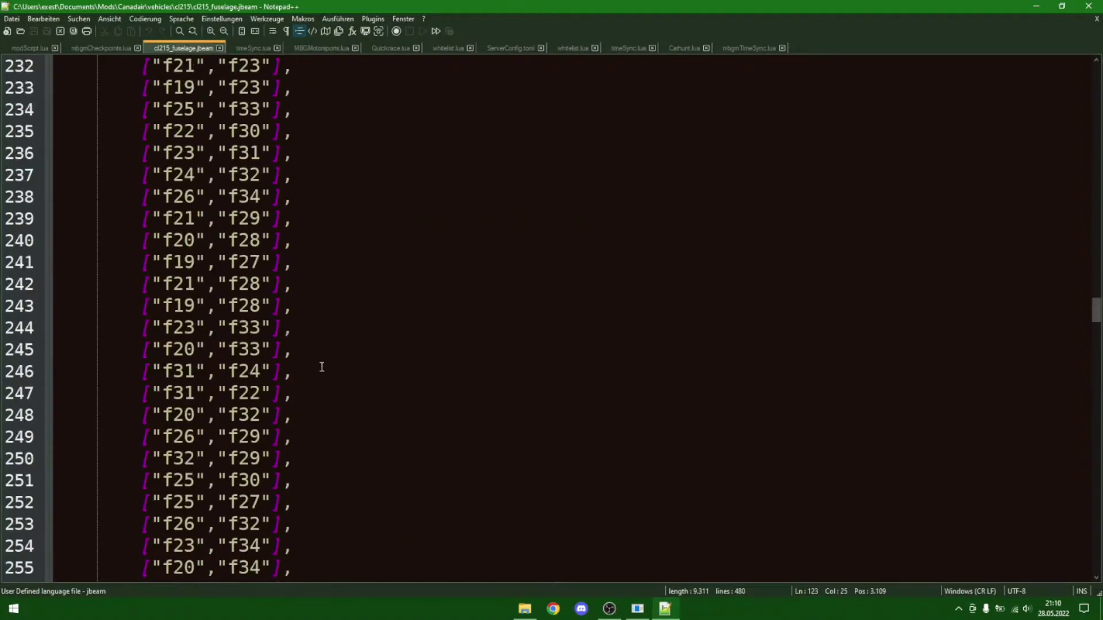
pyautogui.scroll(-20, 386, 317)
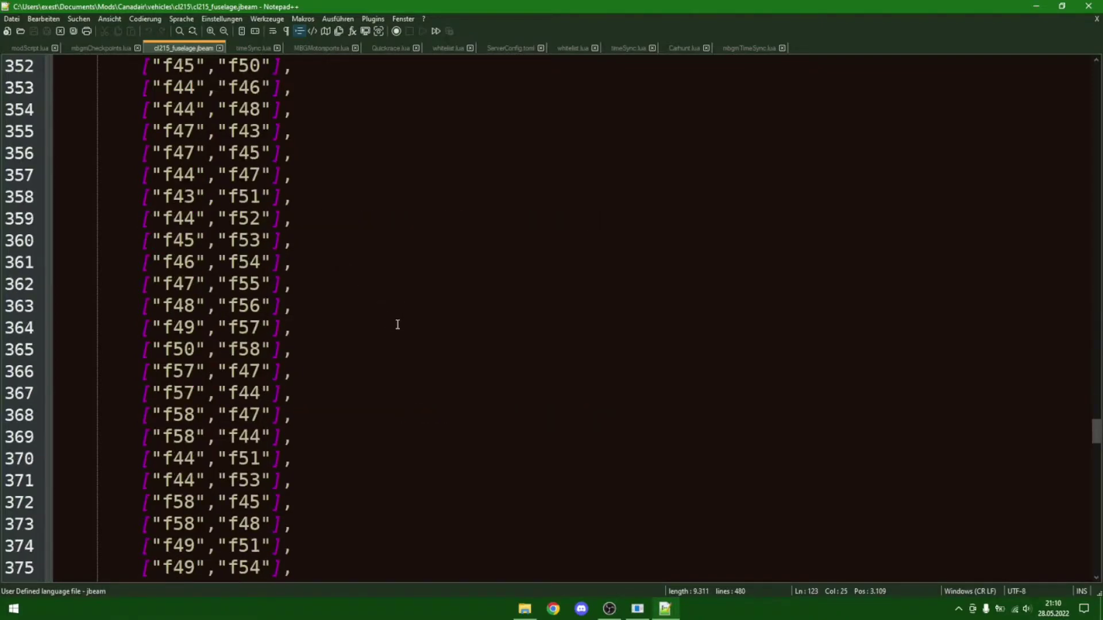
pyautogui.scroll(-20, 397, 324)
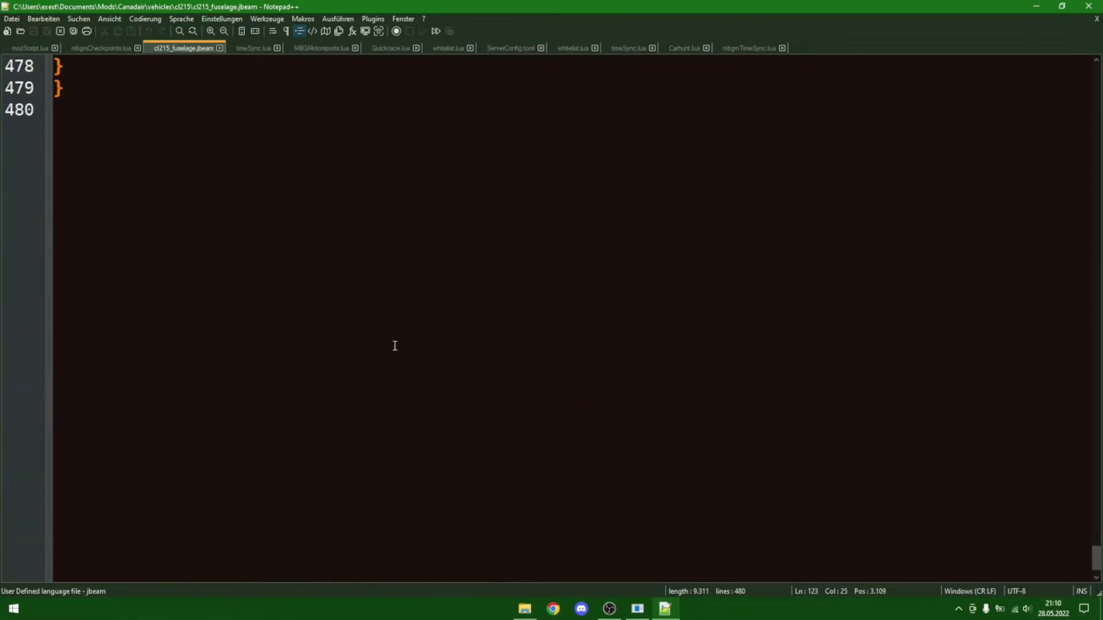
pyautogui.scroll(7, 558, 454)
# - Switch back to NodeBeam Editor and turn on node names, examining the labelled fuselage from several sides
pyautogui.click(638, 610)
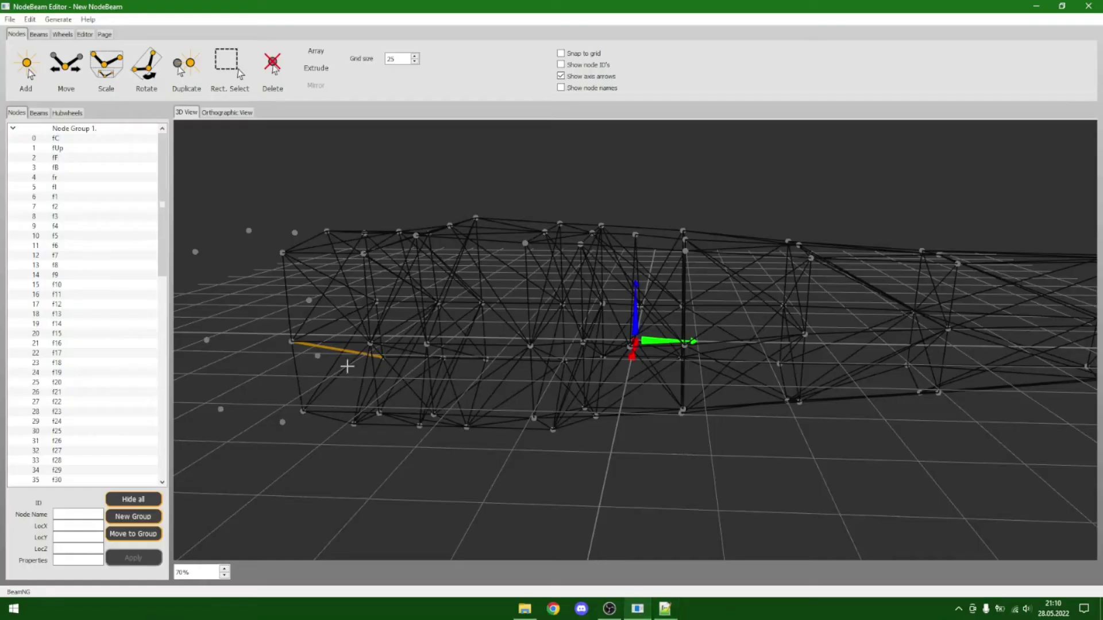
pyautogui.moveTo(335, 366); pyautogui.dragTo(360, 392, button='middle')
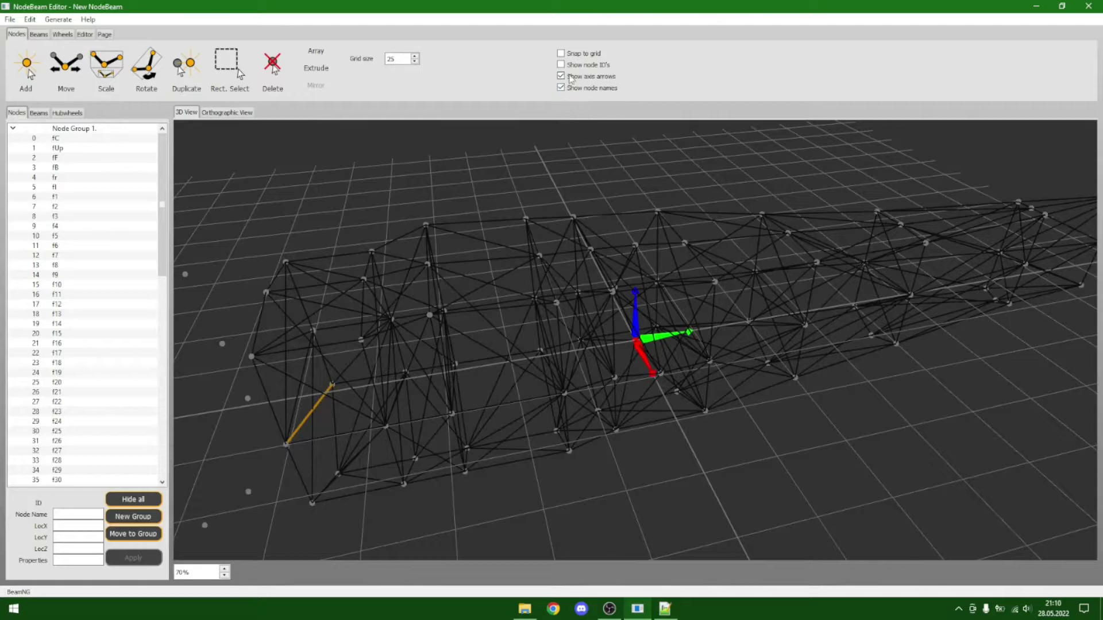
pyautogui.moveTo(634, 184); pyautogui.dragTo(466, 276, button='middle')
pyautogui.moveTo(730, 217); pyautogui.dragTo(682, 235, button='middle')
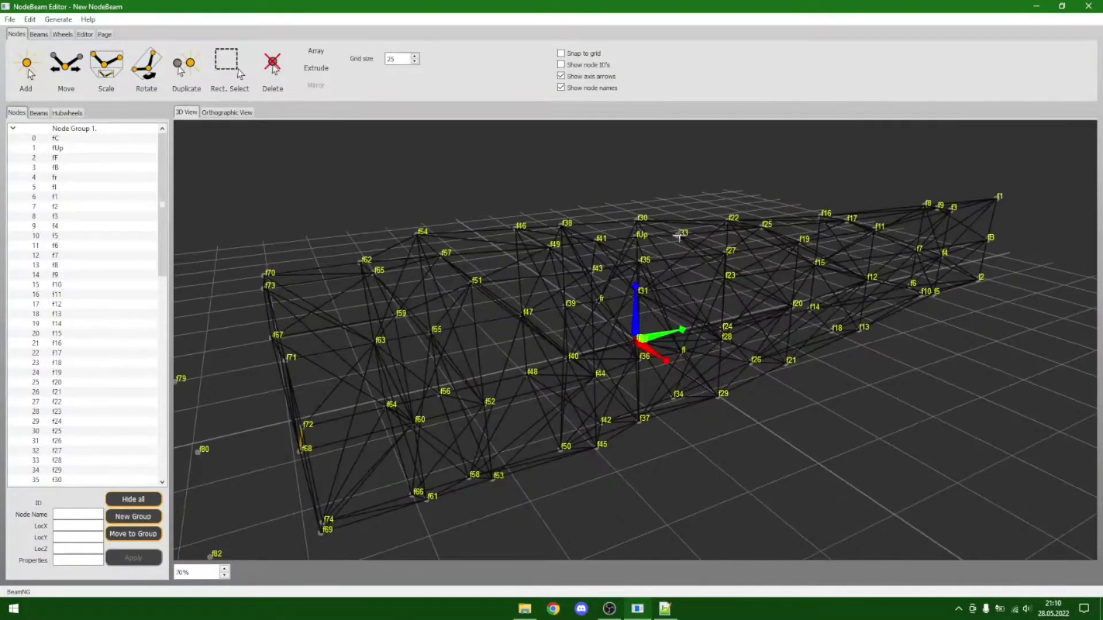
pyautogui.moveTo(880, 360); pyautogui.dragTo(558, 309, button='middle')
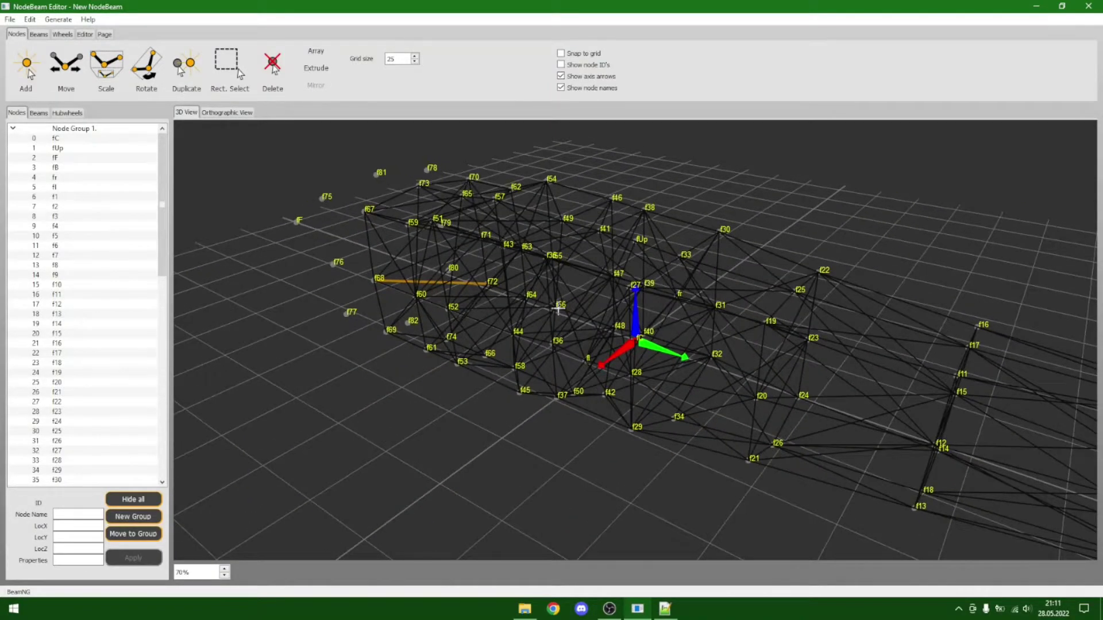
pyautogui.moveTo(504, 357); pyautogui.dragTo(539, 349, button='middle')
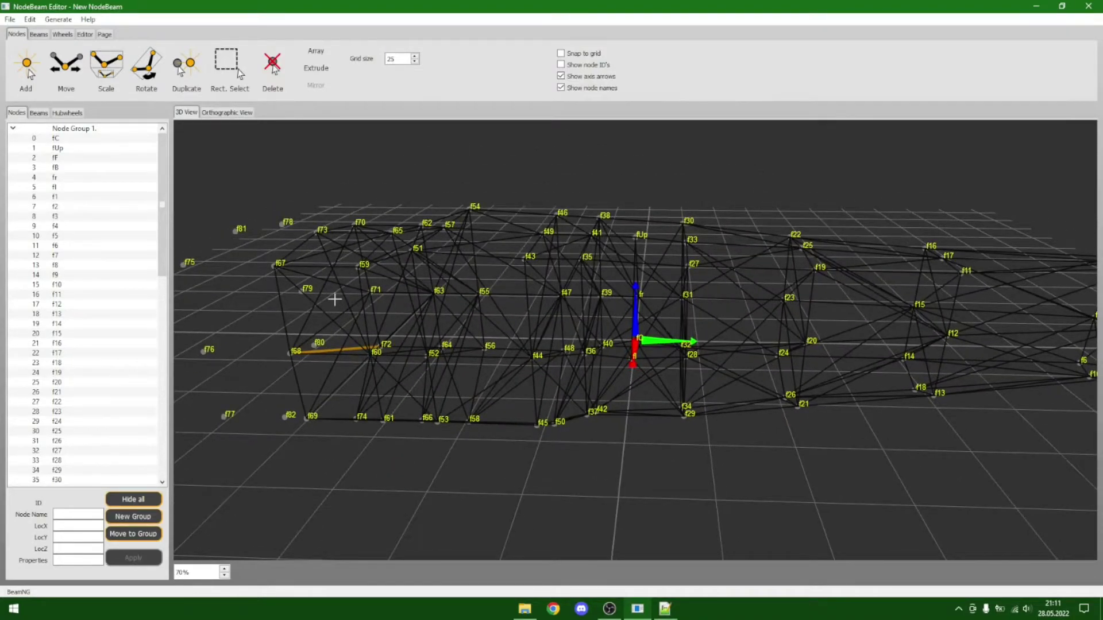
# - Inspect the fuselage in the orthographic view from the Top and Right, ending on the Top projection
pyautogui.click(229, 113)
pyautogui.moveTo(669, 342); pyautogui.dragTo(409, 340, button='middle')
pyautogui.moveTo(990, 330); pyautogui.dragTo(597, 325, button='middle')
pyautogui.moveTo(761, 344); pyautogui.dragTo(766, 332, button='middle')
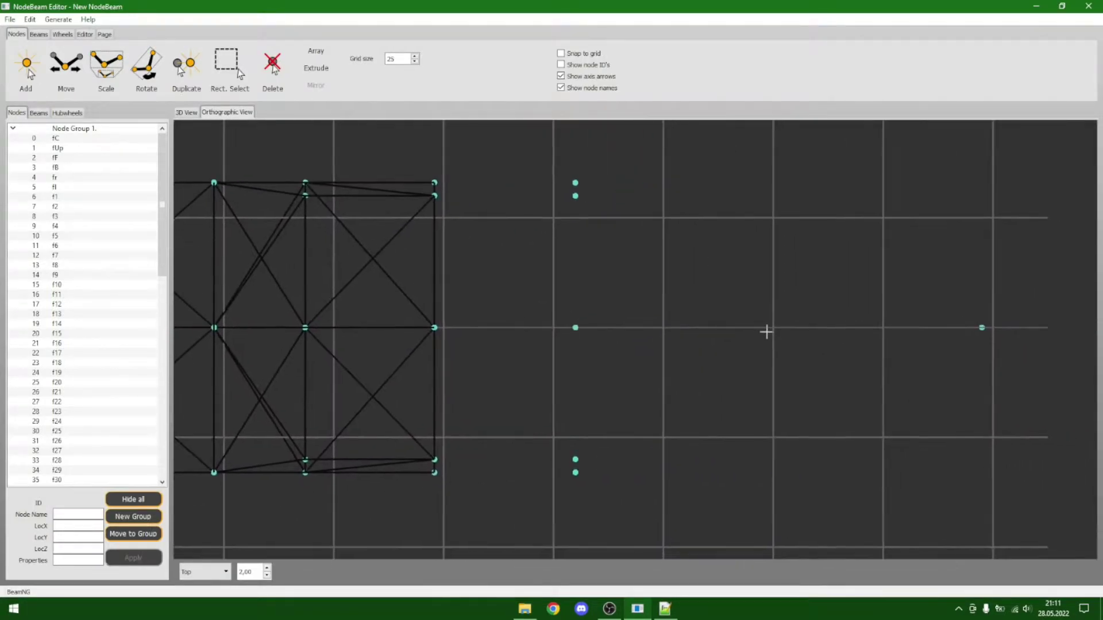
pyautogui.click(223, 574)
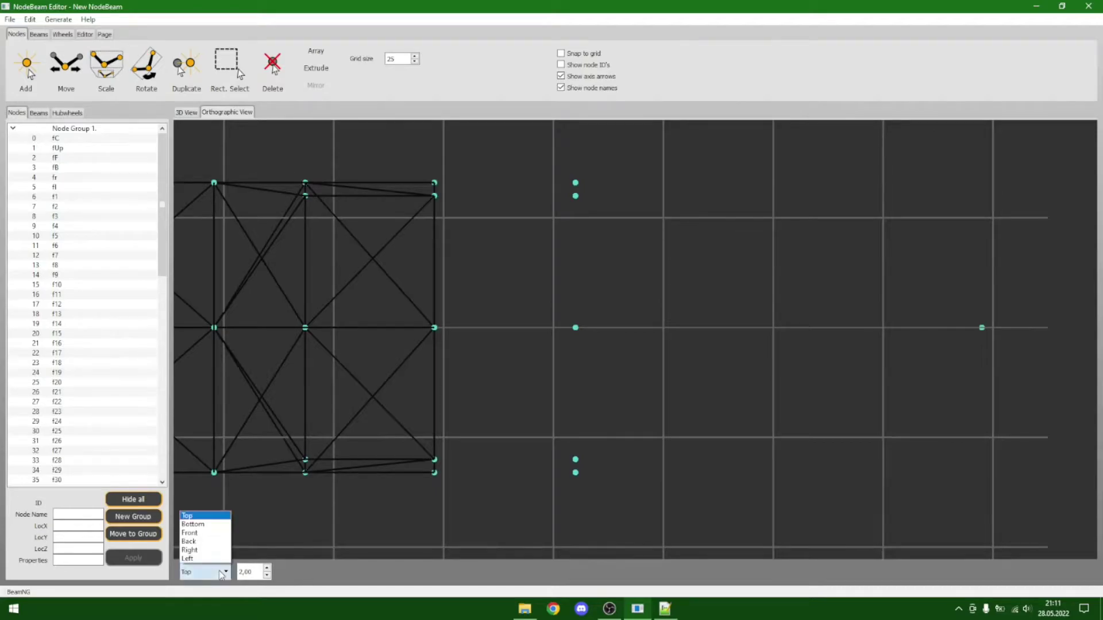
pyautogui.click(221, 550)
pyautogui.click(221, 571)
pyautogui.click(216, 516)
pyautogui.moveTo(635, 338); pyautogui.dragTo(555, 340, button='middle')
# - Return to the 3D view and examine the labelled fuselage nodes around the unconnected end
pyautogui.click(186, 112)
pyautogui.moveTo(724, 309); pyautogui.dragTo(265, 550, button='right')
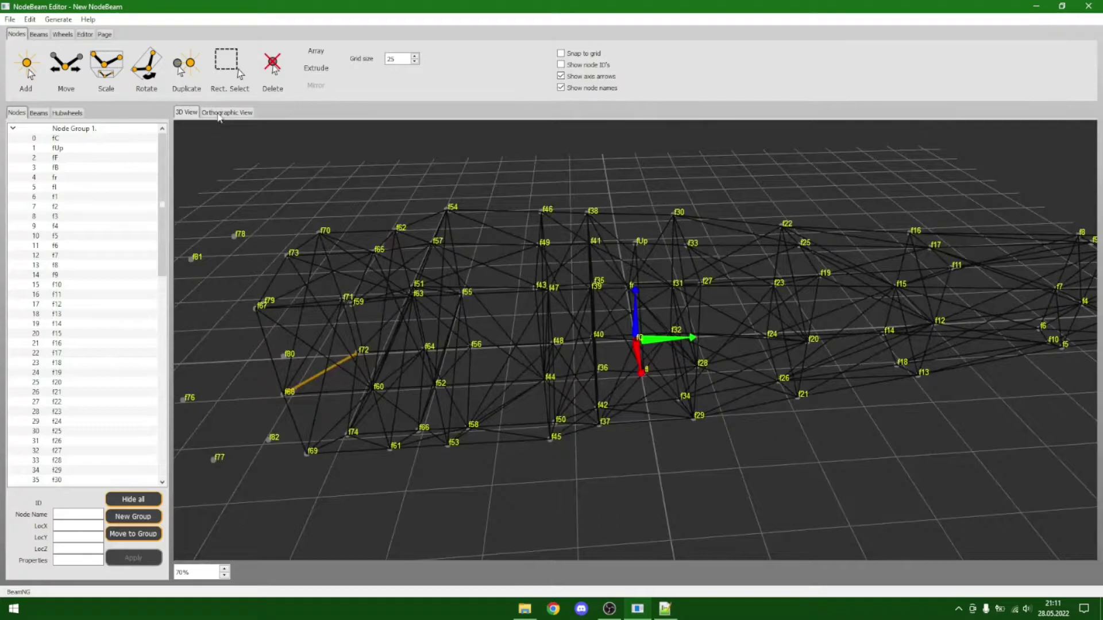
pyautogui.moveTo(359, 258); pyautogui.dragTo(355, 273, button='right')
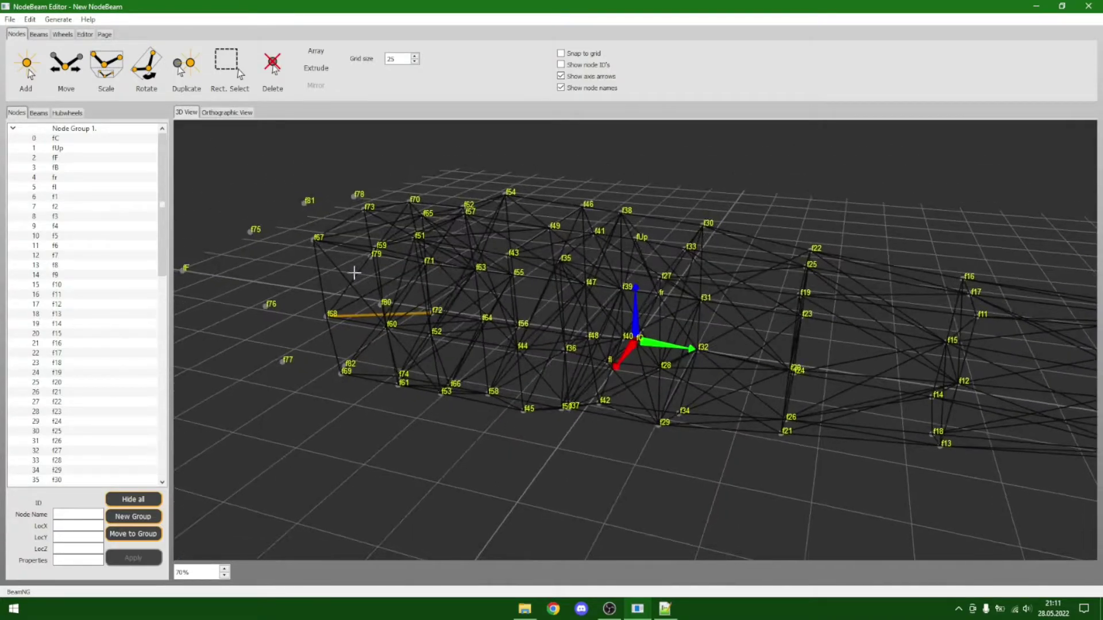
# - Switch to Notepad++ and add the beam "f75","f76" below a blank line at the end of the beams section
pyautogui.moveTo(290, 312); pyautogui.dragTo(254, 235, button='right')
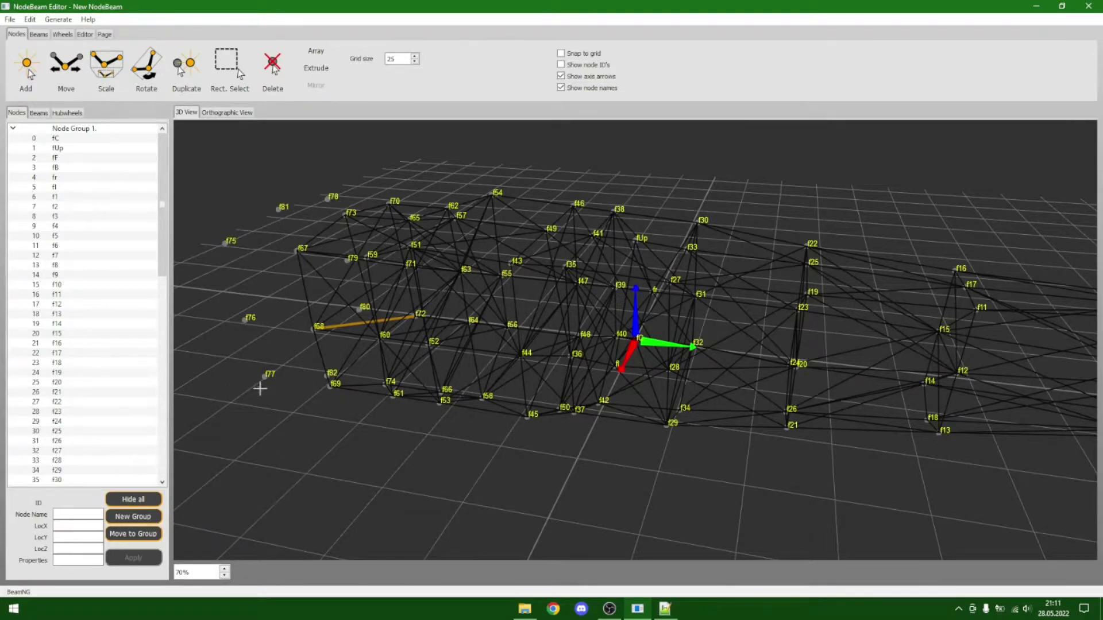
pyautogui.hotkey('alt', 'Tab')
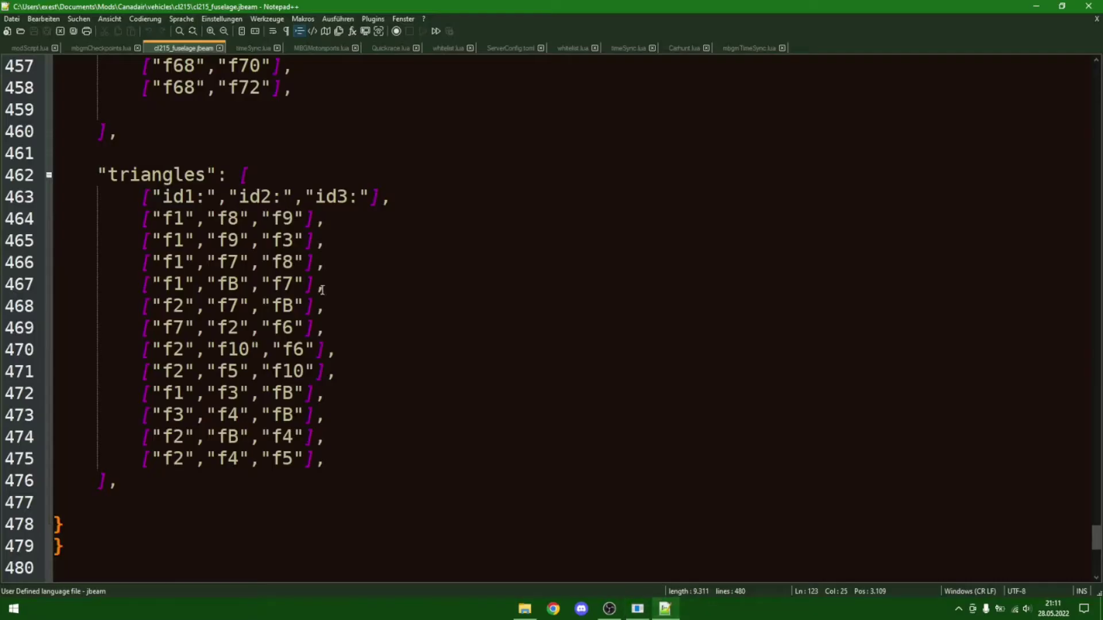
pyautogui.scroll(4, 253, 228)
pyautogui.click(401, 383)
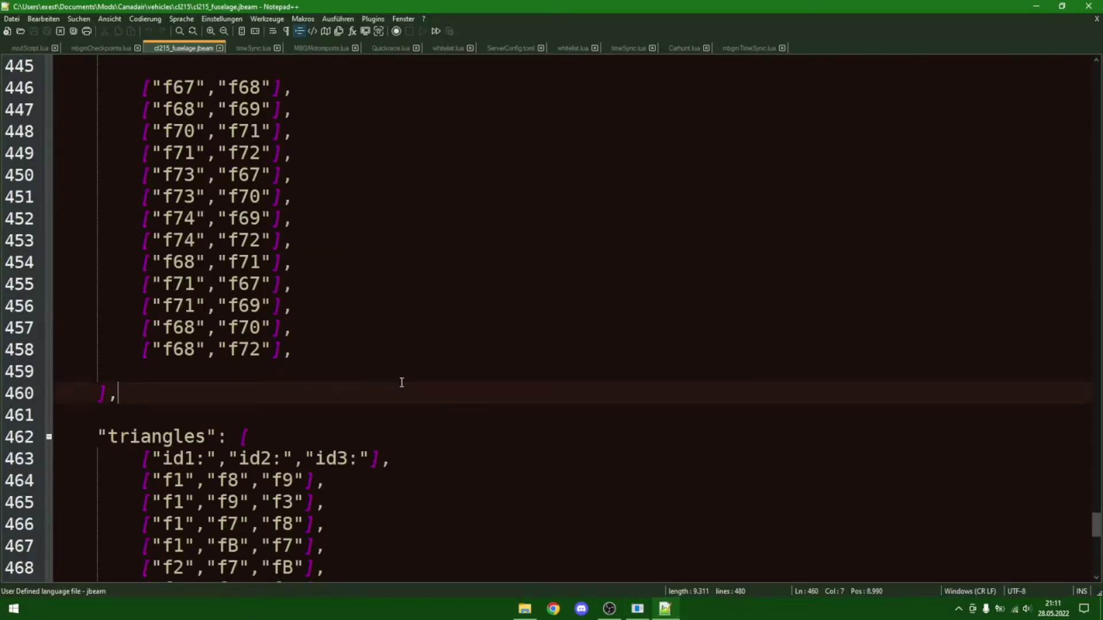
pyautogui.click(399, 373)
pyautogui.press('Return')
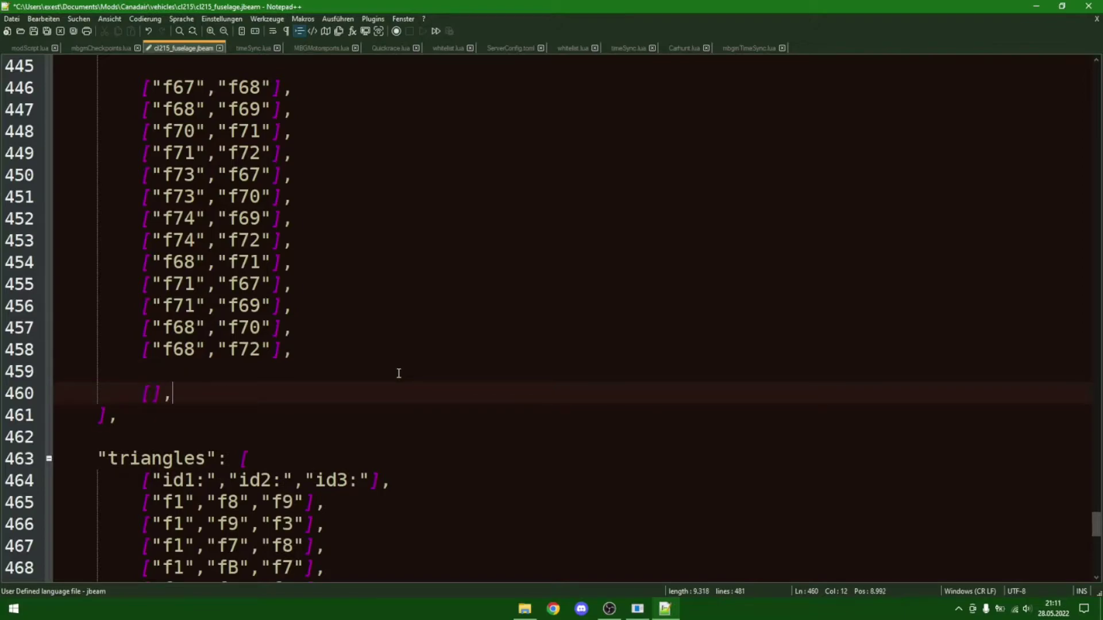
pyautogui.hotkey('alt', 'Tab')
pyautogui.hotkey('alt', 'Tab')
pyautogui.write('f75","f76')
pyautogui.press('End')
# - Duplicate the new beam line and change the copy to "f76","f77"
pyautogui.hotkey('ctrl', 'd')
pyautogui.press('Down')
pyautogui.press('Left')
pyautogui.press('Left')
pyautogui.press('Left')
pyautogui.press('BackSpace')
pyautogui.write('7')
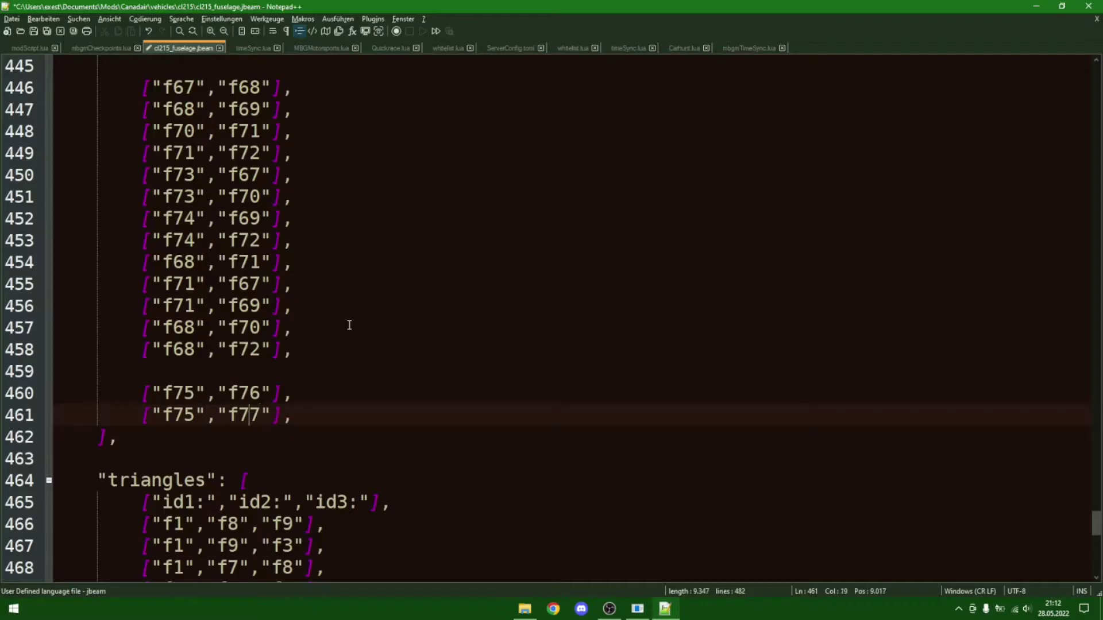
pyautogui.press('End')
# - Add a beam line "f78","f79" below, checking the node names in NodeBeam Editor
pyautogui.hotkey('ctrl', 'd')
pyautogui.press('Down')
pyautogui.hotkey('alt', 'Tab')
pyautogui.hotkey('alt', 'Tab')
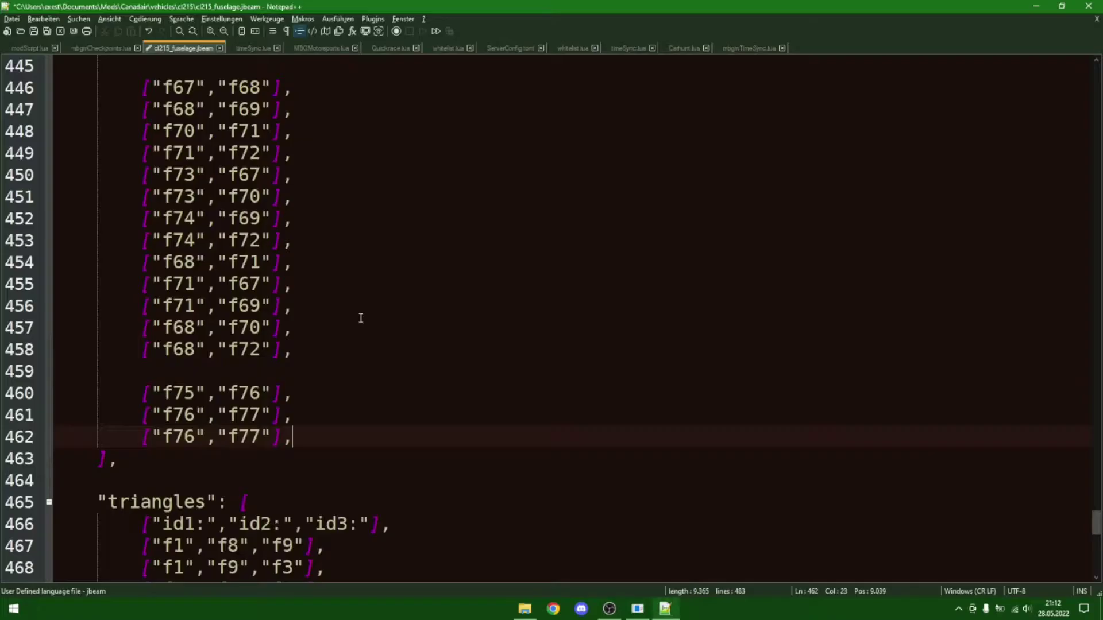
pyautogui.press('BackSpace')
pyautogui.write('9')
# - Add the beam "f79","f80", save the file and check the node layout in NodeBeam Editor
pyautogui.hotkey('ctrl', 'd')
pyautogui.press('Down')
pyautogui.press('BackSpace')
pyautogui.press('BackSpace')
pyautogui.write('80')
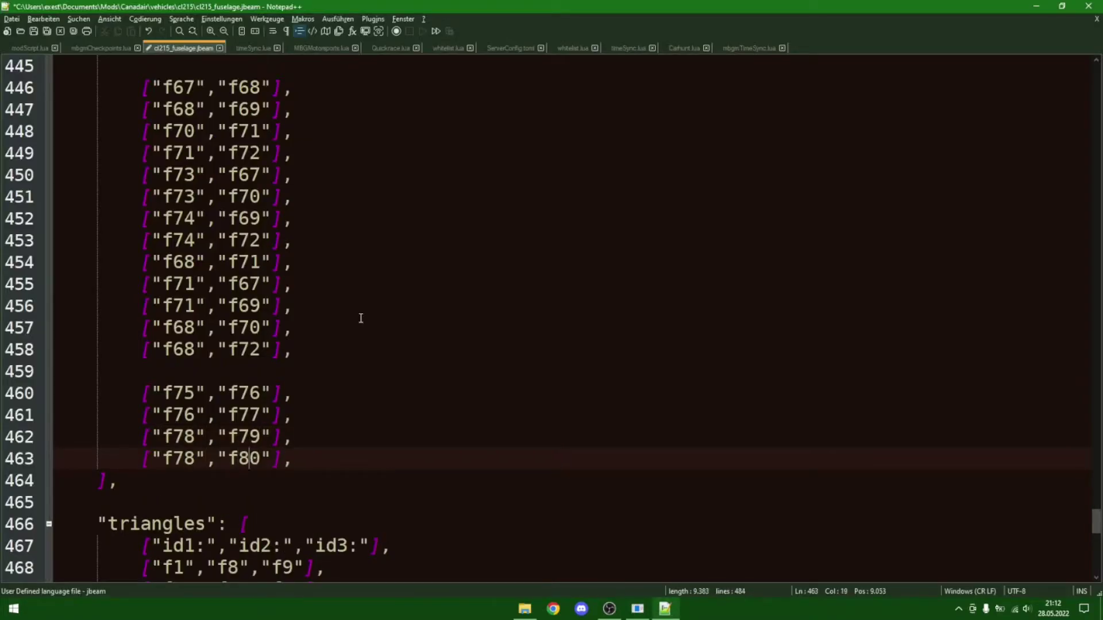
pyautogui.press('Left')
pyautogui.press('Left')
pyautogui.press('Left')
pyautogui.press('Left')
pyautogui.press('Left')
pyautogui.press('Left')
pyautogui.press('Left')
pyautogui.press('Right')
pyautogui.write('9')
pyautogui.press('Left')
pyautogui.hotkey('alt', 'Tab')
pyautogui.hotkey('alt', 'Tab')
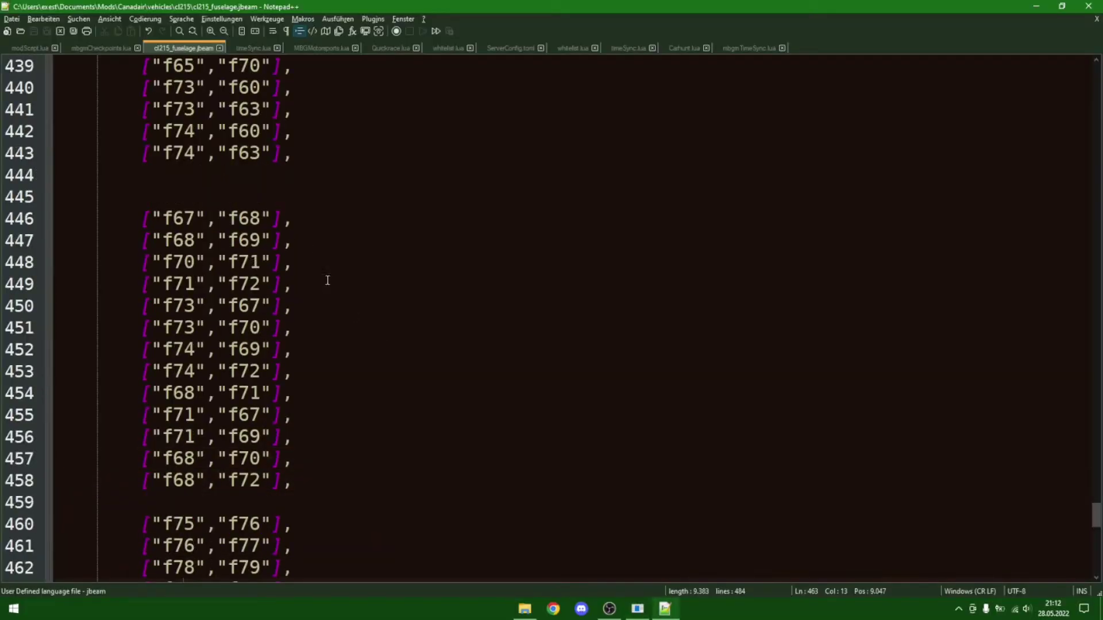
pyautogui.hotkey('alt', 'Tab')
pyautogui.hotkey('alt', 'Tab')
# - Duplicate the last beam line and turn the copy into "f81","f75"
pyautogui.scroll(-5, 298, 351)
pyautogui.click(345, 264)
pyautogui.hotkey('ctrl', 'd')
pyautogui.press('Down')
pyautogui.press('Left')
pyautogui.press('Left')
pyautogui.press('Left')
pyautogui.press('Left')
pyautogui.press('Left')
pyautogui.press('Left')
pyautogui.press('Left')
pyautogui.press('Left')
pyautogui.press('Left')
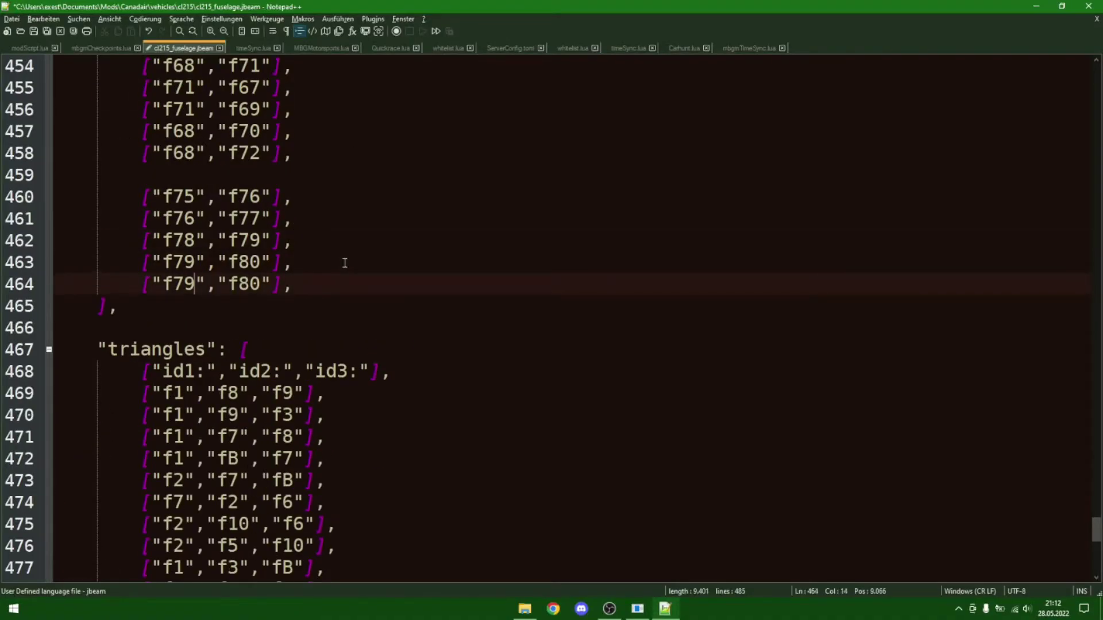
pyautogui.press('BackSpace')
pyautogui.press('BackSpace')
pyautogui.write('81')
pyautogui.press('Right')
pyautogui.press('Right')
pyautogui.press('Right')
pyautogui.press('Right')
pyautogui.press('Right')
pyautogui.press('Right')
# - Copy the "f81","f75" line and change its second node to make the beam "f81","f78"
pyautogui.hotkey('ctrl', 'd')
pyautogui.press('Down')
pyautogui.press('Left')
pyautogui.press('Left')
pyautogui.press('BackSpace')
pyautogui.write('8')
# - Add the beam "f82","f80" on a duplicated line, checking the node names in NodeBeam Editor
pyautogui.hotkey('ctrl', 'd')
pyautogui.press('Down')
pyautogui.press('Left')
pyautogui.press('Left')
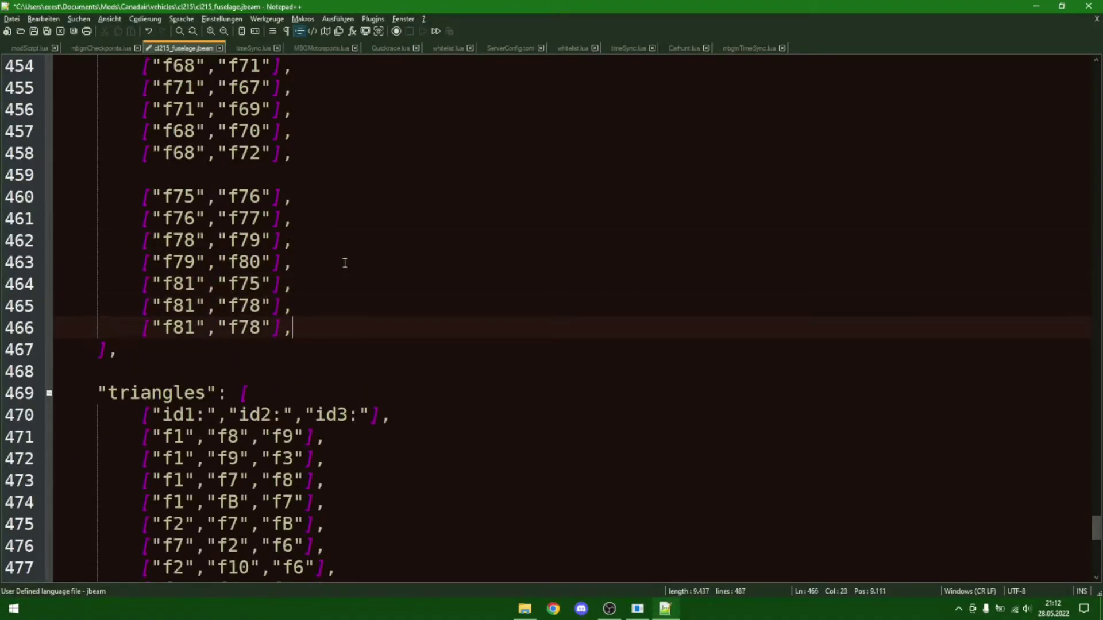
pyautogui.hotkey('alt', 'Tab')
# - Duplicate the "f82","f80" line, change the copy to "f82","f77" and save the file
pyautogui.hotkey('alt', 'Tab')
pyautogui.press('Left')
pyautogui.press('Left')
pyautogui.press('Left')
pyautogui.press('Left')
pyautogui.press('BackSpace')
pyautogui.write('2')
pyautogui.hotkey('ctrl', 'd')
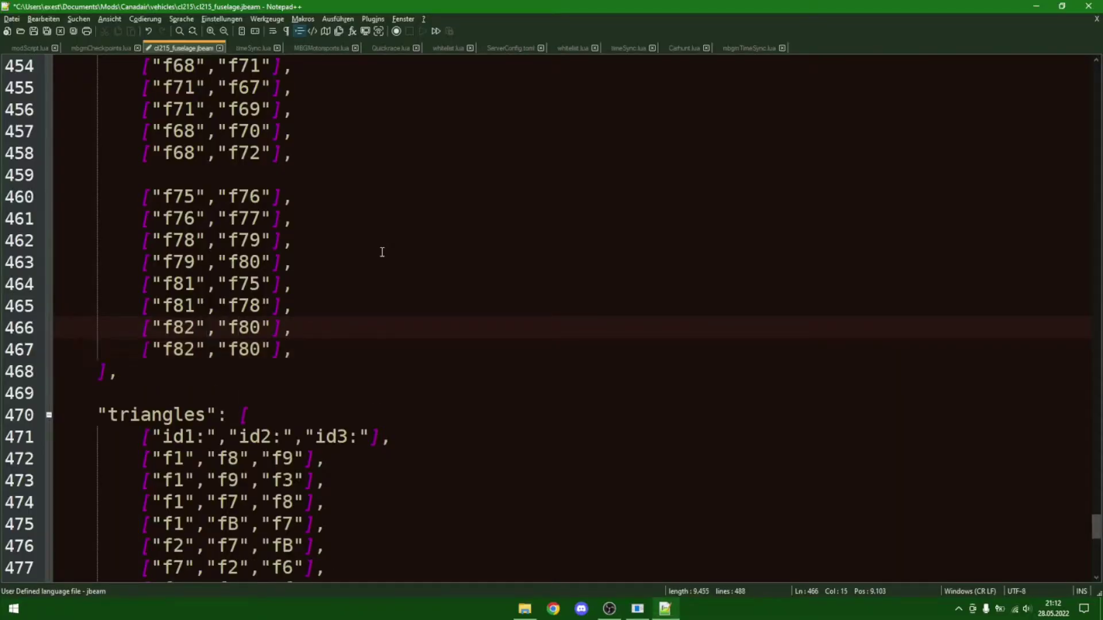
pyautogui.press('Down')
pyautogui.press('Right')
pyautogui.press('Right')
pyautogui.press('Right')
pyautogui.press('Right')
pyautogui.press('Right')
pyautogui.press('Right')
# - Compare the new beam entries with the previous block starting at "f67","f68" by selecting each block in turn
pyautogui.hotkey('alt', 'Tab')
pyautogui.hotkey('alt', 'Tab')
pyautogui.press('BackSpace')
pyautogui.press('BackSpace')
pyautogui.write('77')
pyautogui.hotkey('ctrl', 'd')
pyautogui.hotkey('alt', 'Tab')
pyautogui.hotkey('alt', 'Tab')
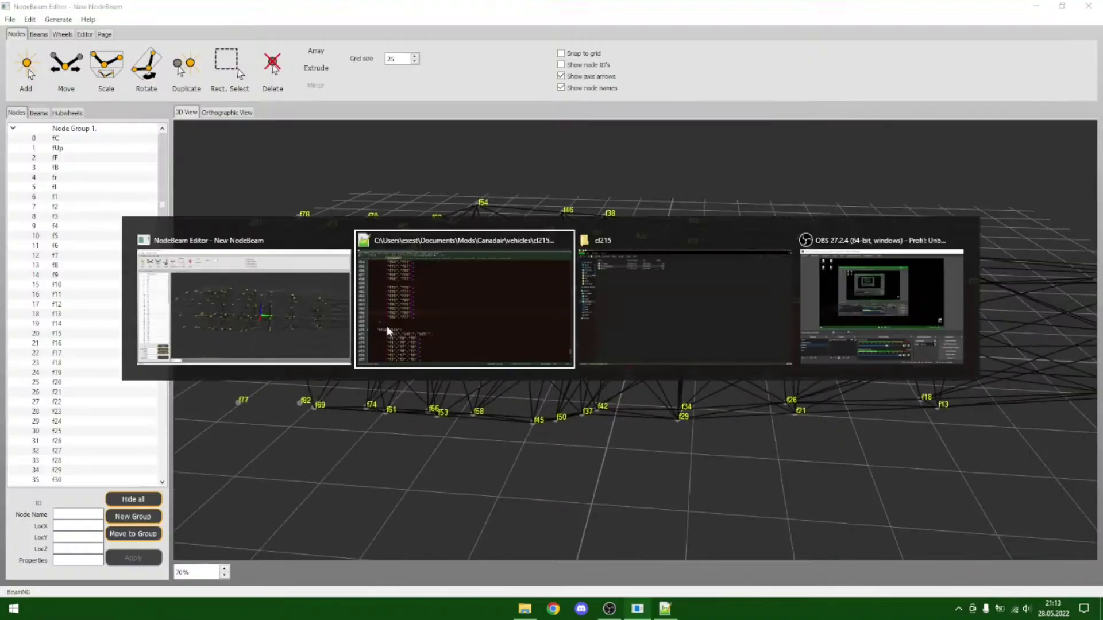
pyautogui.click(303, 318)
pyautogui.scroll(-1, 305, 288)
pyautogui.moveTo(299, 241); pyautogui.dragTo(276, 213)
pyautogui.scroll(-2, 456, 278)
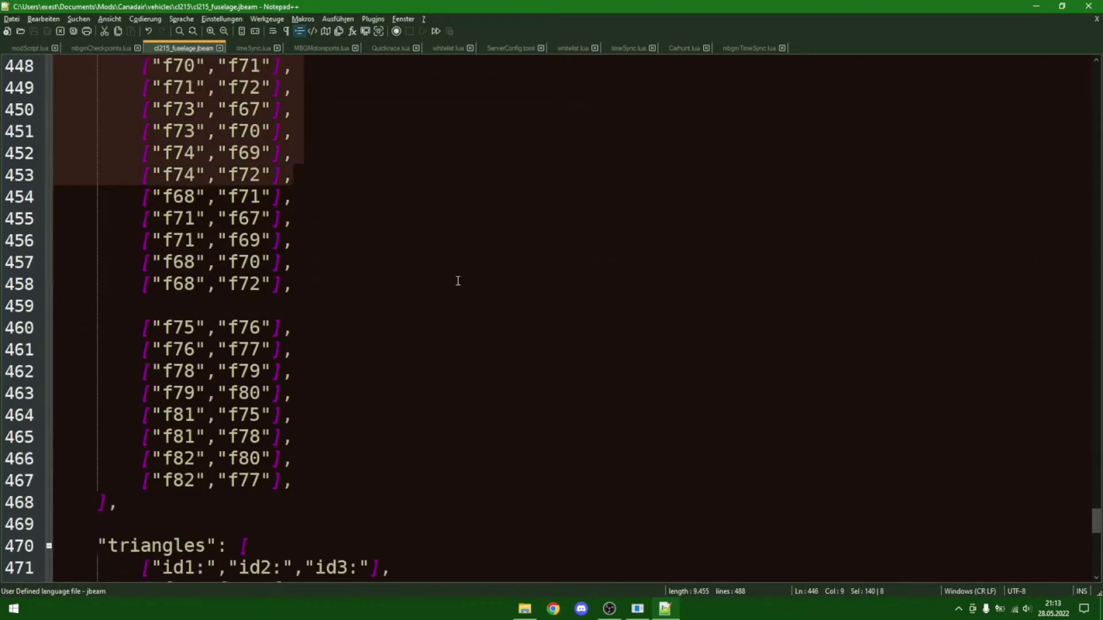
pyautogui.moveTo(310, 418); pyautogui.dragTo(145, 264)
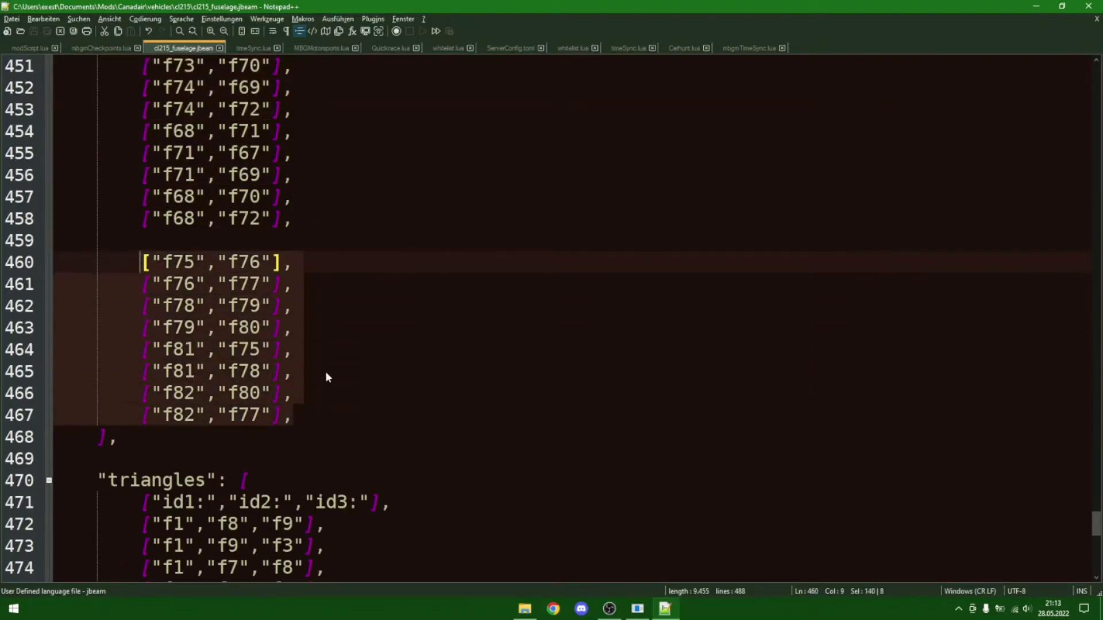
# - Add a new line with the cross beam "f76","f79" after the "f82","f77" entry
pyautogui.click(360, 412)
pyautogui.press('Return')
pyautogui.write('[],')
pyautogui.press('Left')
pyautogui.press('Left')
pyautogui.write('"f"')
pyautogui.press('Left')
pyautogui.hotkey('alt', 'Tab')
# - Check the end nodes in NodeBeam Editor, then add the cross beams "f76","f78" and "f76","f80" from duplicated lines
pyautogui.hotkey('alt', 'Tab')
pyautogui.write('76","')
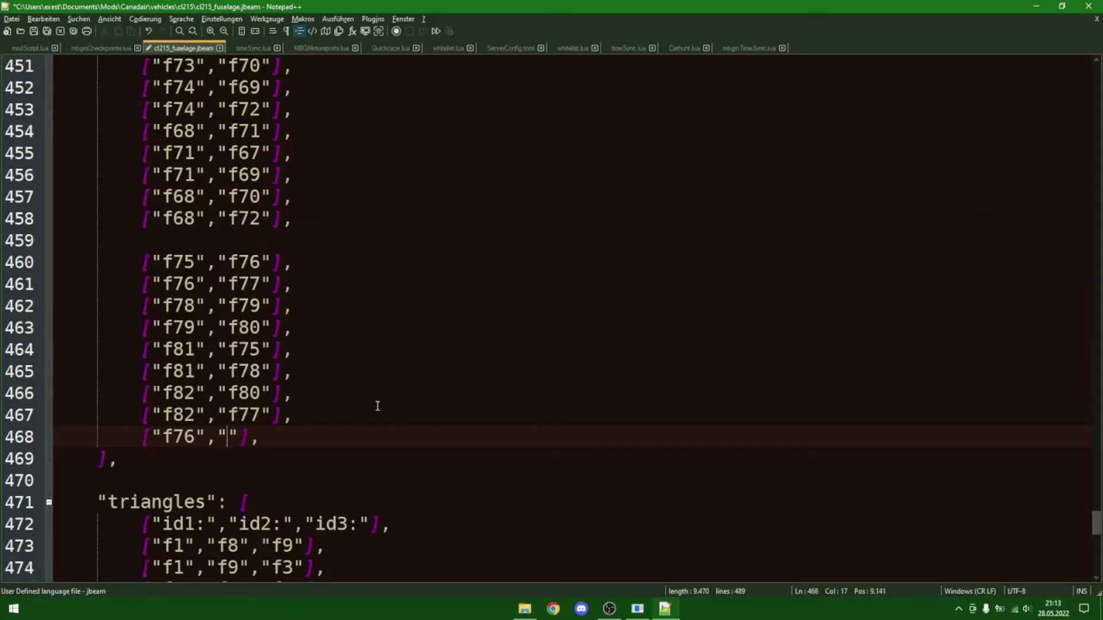
pyautogui.write('f79')
pyautogui.press('Right')
pyautogui.hotkey('alt', 'Tab')
pyautogui.moveTo(377, 406); pyautogui.dragTo(349, 296, button='middle')
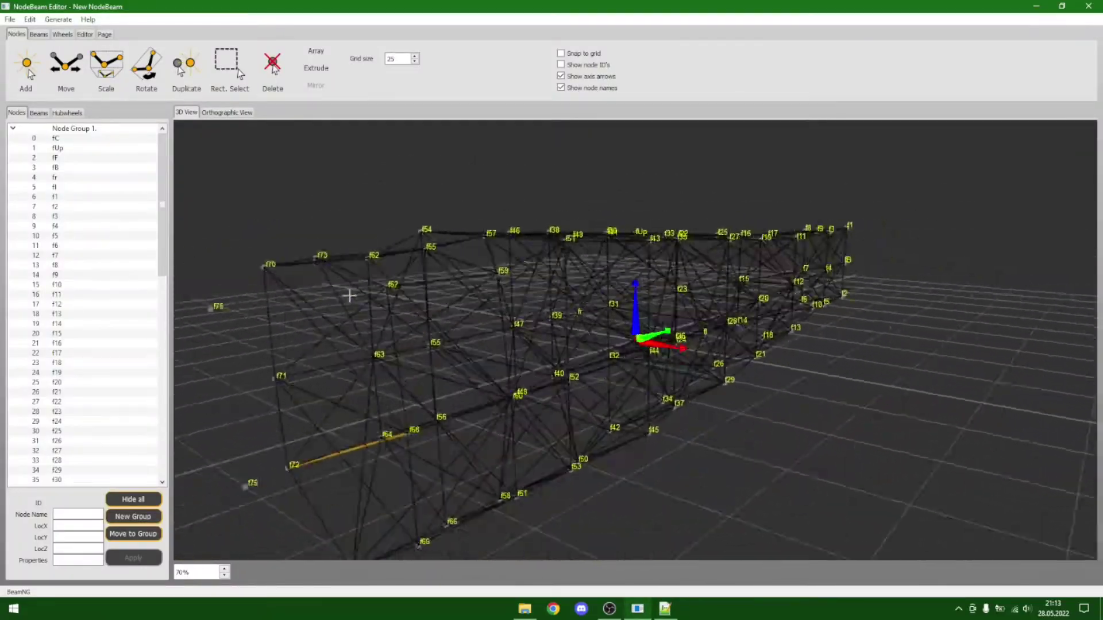
pyautogui.hotkey('alt', 'Tab')
pyautogui.hotkey('ctrl', 'd')
pyautogui.press('Down')
pyautogui.press('Left')
pyautogui.press('Left')
pyautogui.hotkey('alt', 'Tab')
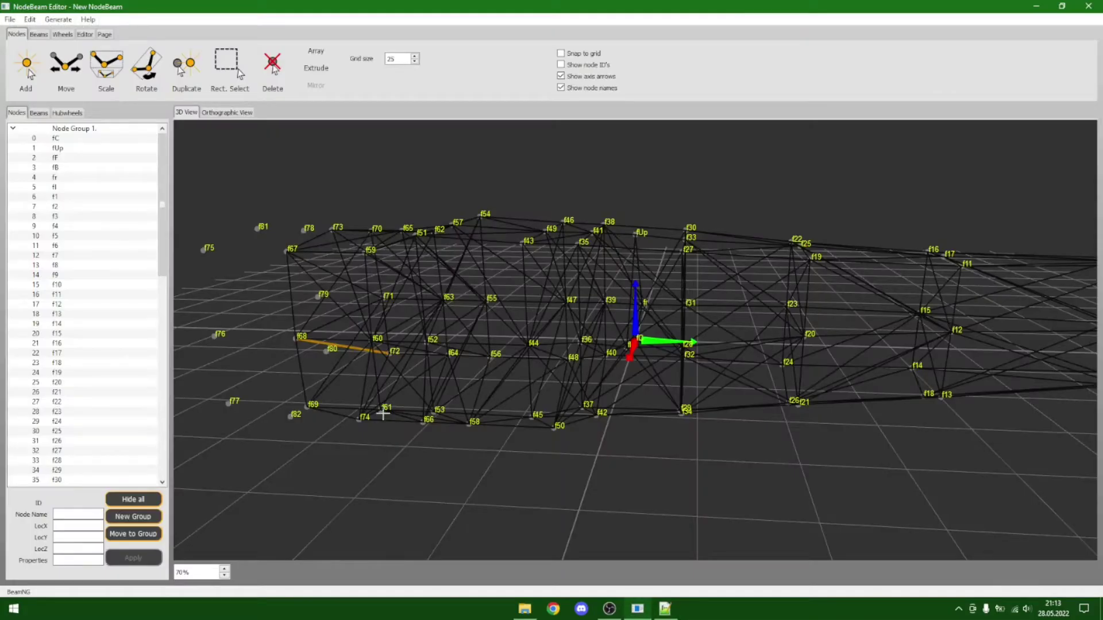
# - Duplicate the last cross beam and change the copy to "f79","f75"
pyautogui.hotkey('alt', 'Tab')
pyautogui.press('BackSpace')
pyautogui.write('8')
pyautogui.hotkey('ctrl', 'd')
pyautogui.press('Down')
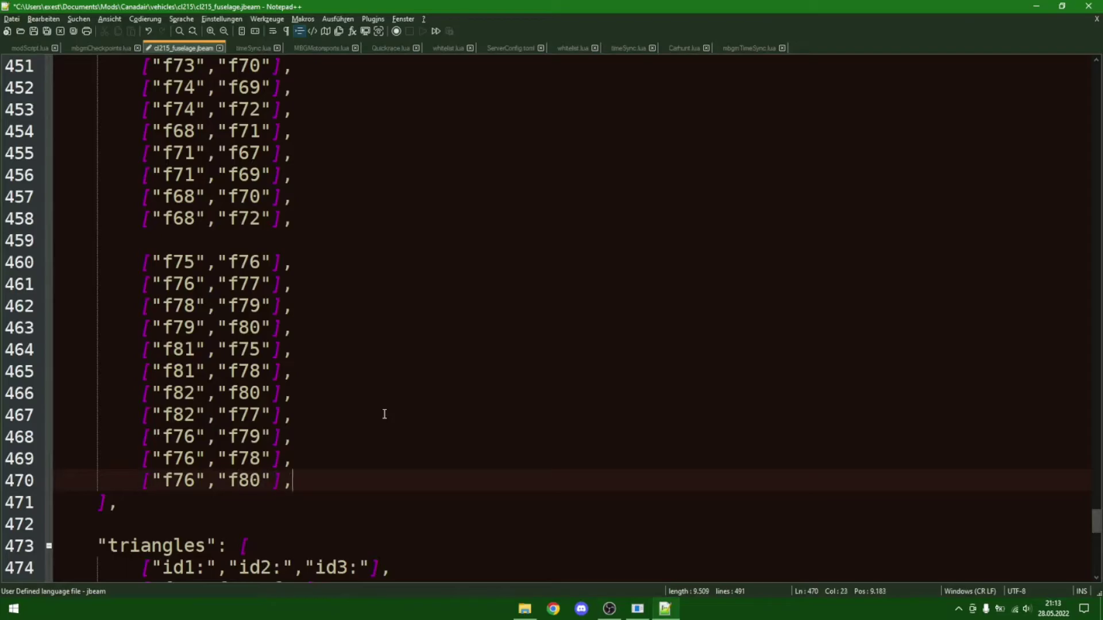
pyautogui.hotkey('ctrl', 'd')
pyautogui.press('Down')
pyautogui.press('Left')
pyautogui.press('Left')
pyautogui.press('Left')
pyautogui.press('Left')
pyautogui.press('Left')
pyautogui.press('Left')
pyautogui.press('Left')
pyautogui.press('Left')
pyautogui.press('Left')
# - Switch to NodeBeam Editor and import the saved cl215_fuselage.jbeam again as a BeamNG file
pyautogui.hotkey('alt', 'Tab')
pyautogui.hotkey('alt', 'Tab')
pyautogui.hotkey('alt', 'Tab')
pyautogui.hotkey('alt', 'Tab')
pyautogui.press('BackSpace')
pyautogui.press('BackSpace')
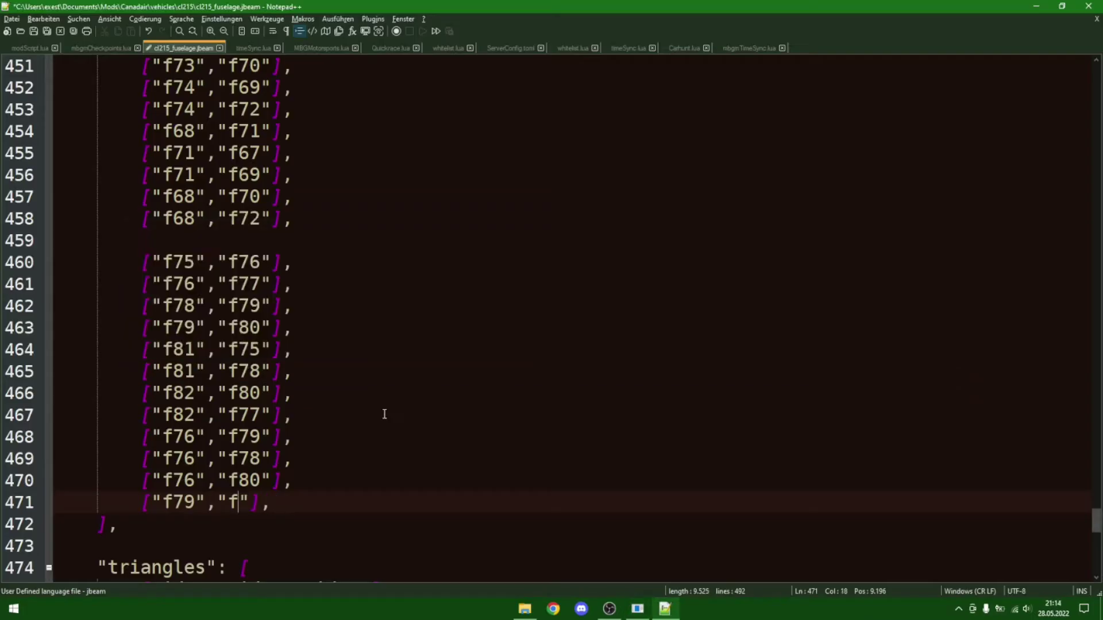
pyautogui.write('75')
# - Add the last cross beam "f79","f77" from a duplicated line and save the jbeam file
pyautogui.hotkey('ctrl', 'd')
pyautogui.press('Down')
pyautogui.press('BackSpace')
pyautogui.write('7')
pyautogui.hotkey('ctrl', 's')
pyautogui.hotkey('alt', 'Tab')
pyautogui.moveTo(419, 379); pyautogui.dragTo(472, 390, button='middle')
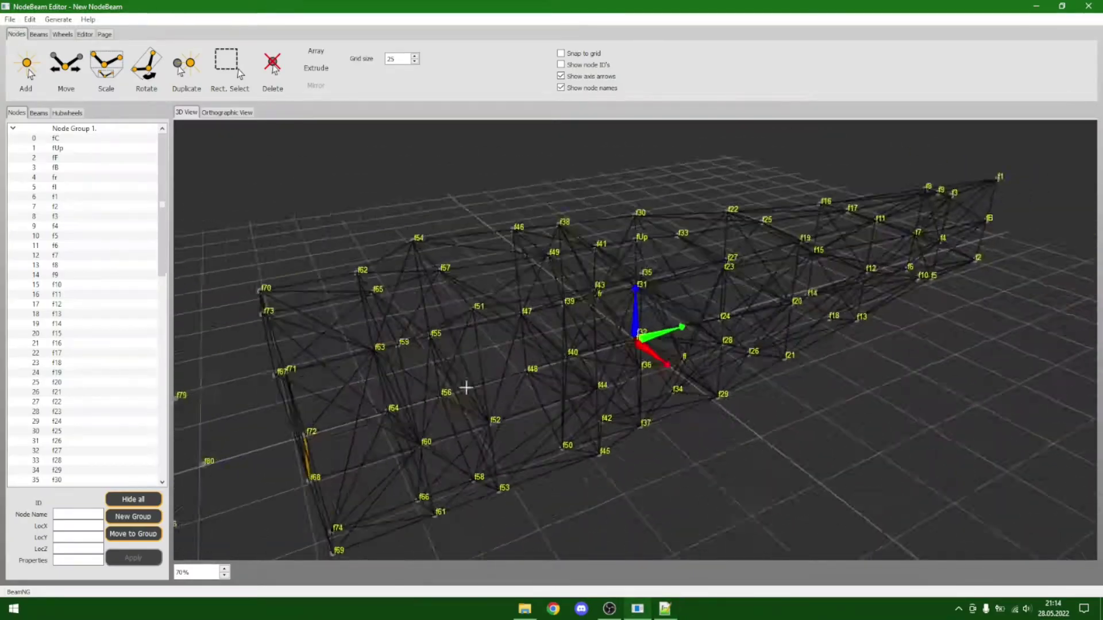
pyautogui.click(10, 20)
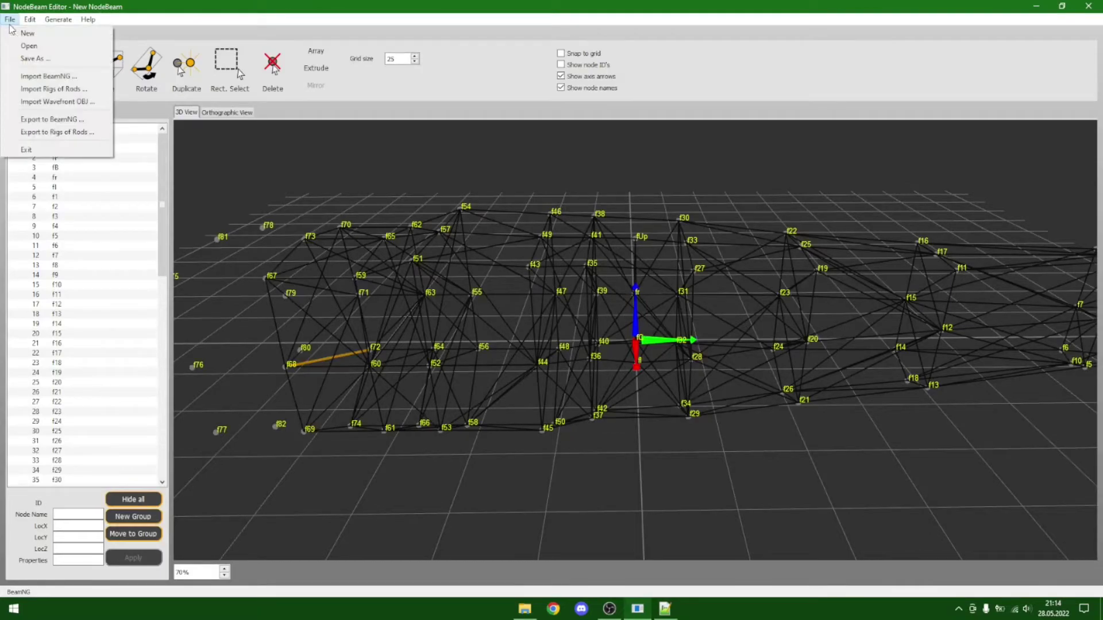
pyautogui.click(50, 77)
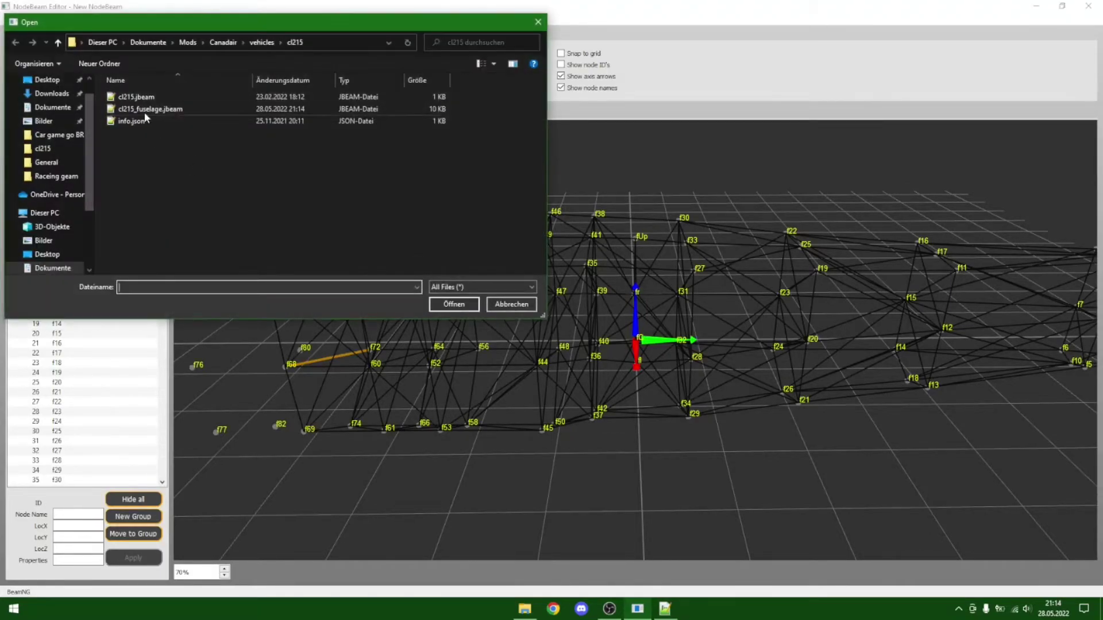
pyautogui.doubleClick(138, 108)
# - Examine the newly added beams between nodes f75 to f82 at the fuselage end from several angles
pyautogui.moveTo(314, 286)
pyautogui.mouseDown(button='middle')
pyautogui.moveTo(301, 273)
pyautogui.moveTo(327, 268)
pyautogui.moveTo(312, 275)
pyautogui.mouseUp(button='middle')
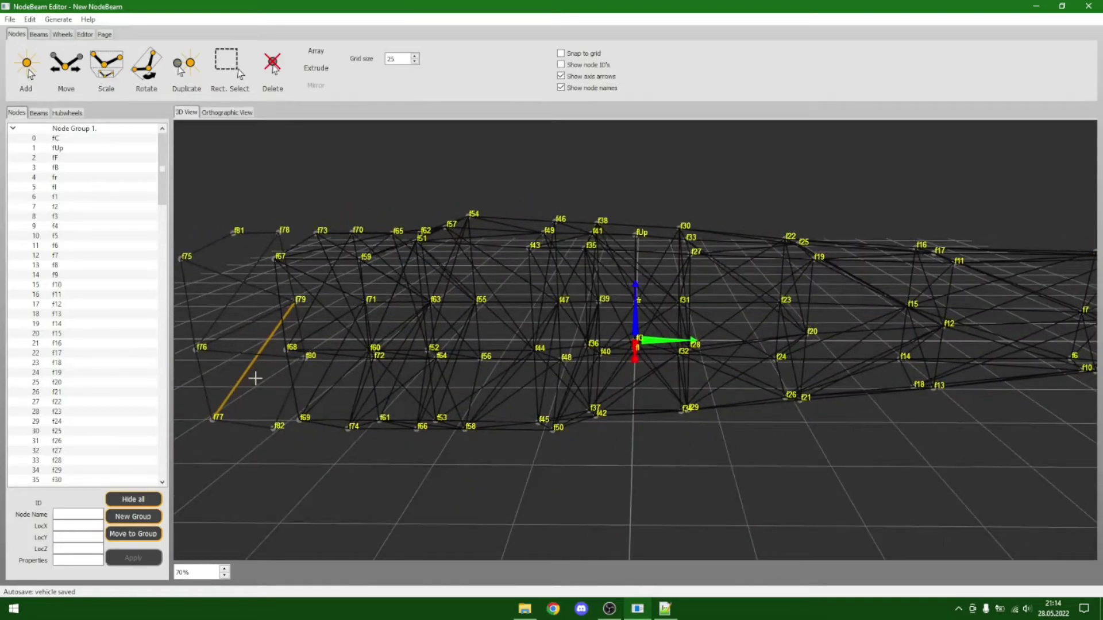
pyautogui.moveTo(256, 305); pyautogui.dragTo(301, 292, button='middle')
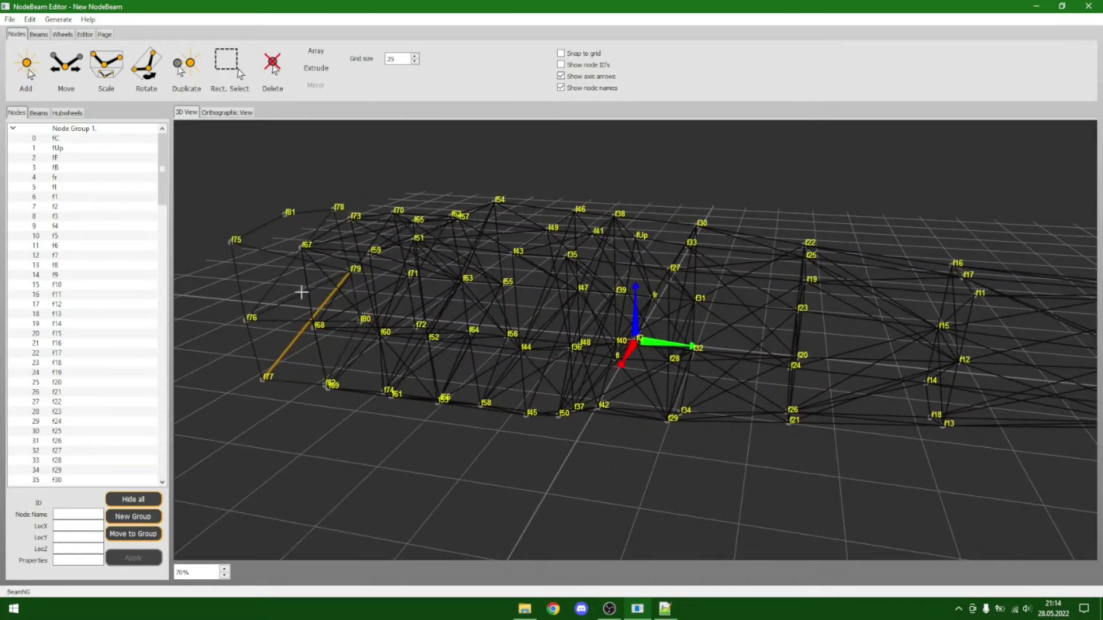
pyautogui.moveTo(301, 292); pyautogui.dragTo(288, 293, button='middle')
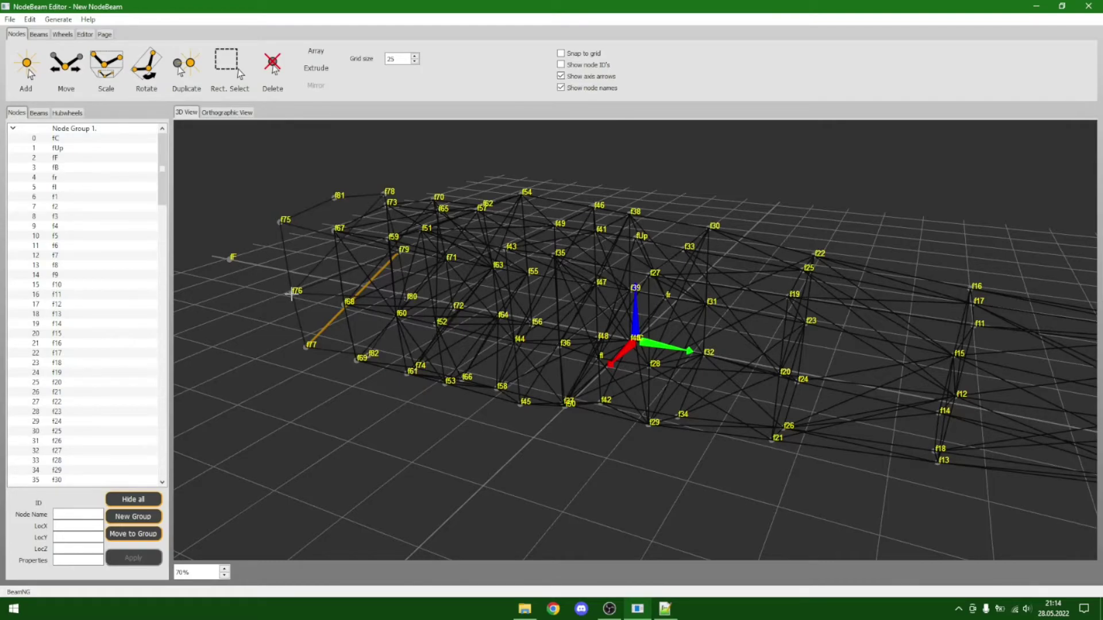
pyautogui.moveTo(291, 293)
pyautogui.mouseDown(button='middle')
pyautogui.moveTo(343, 298)
pyautogui.moveTo(292, 310)
pyautogui.moveTo(257, 298)
pyautogui.moveTo(407, 291)
pyautogui.moveTo(249, 301)
pyautogui.moveTo(337, 315)
pyautogui.moveTo(315, 320)
pyautogui.moveTo(271, 294)
pyautogui.moveTo(271, 305)
pyautogui.moveTo(313, 305)
pyautogui.moveTo(275, 320)
pyautogui.moveTo(315, 285)
pyautogui.moveTo(411, 277)
pyautogui.moveTo(323, 305)
pyautogui.moveTo(276, 305)
pyautogui.moveTo(293, 310)
pyautogui.mouseUp(button='middle')
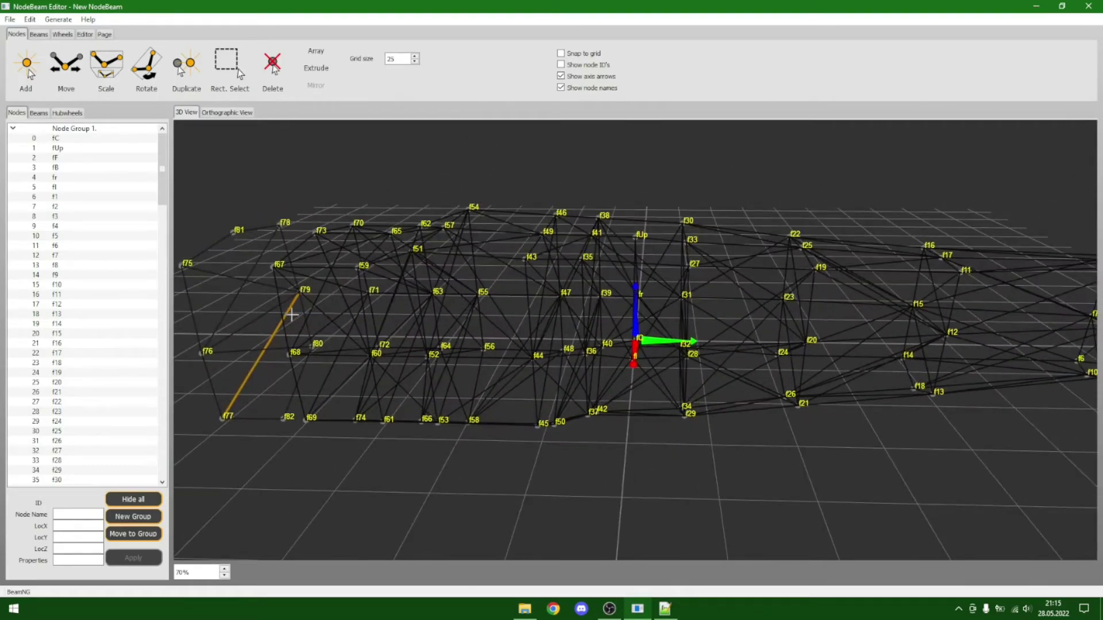
pyautogui.moveTo(291, 315); pyautogui.dragTo(276, 327, button='middle')
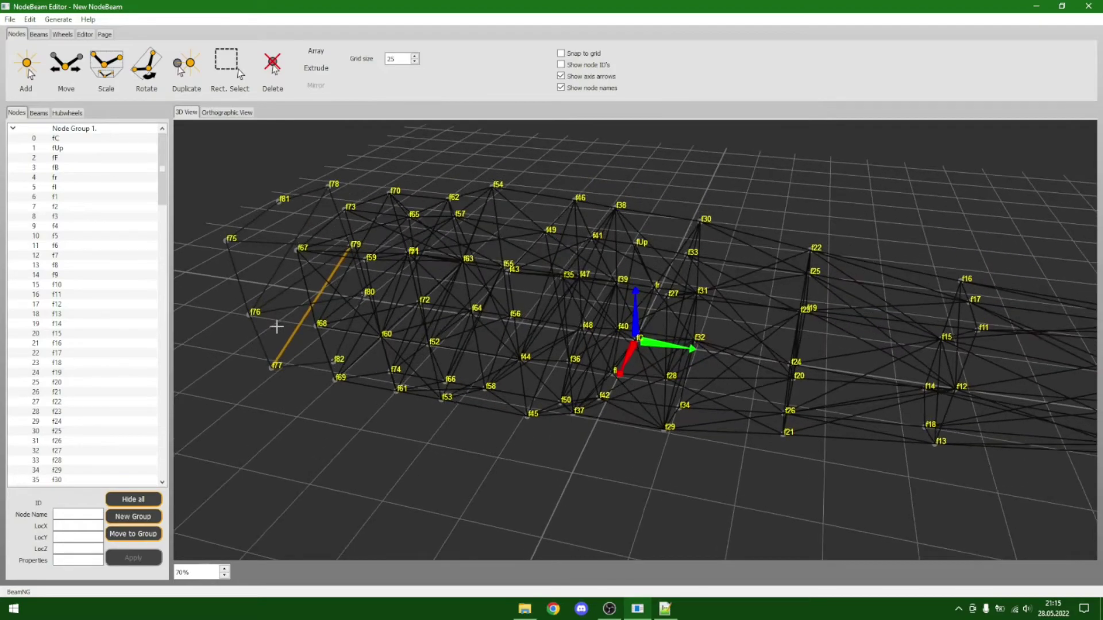